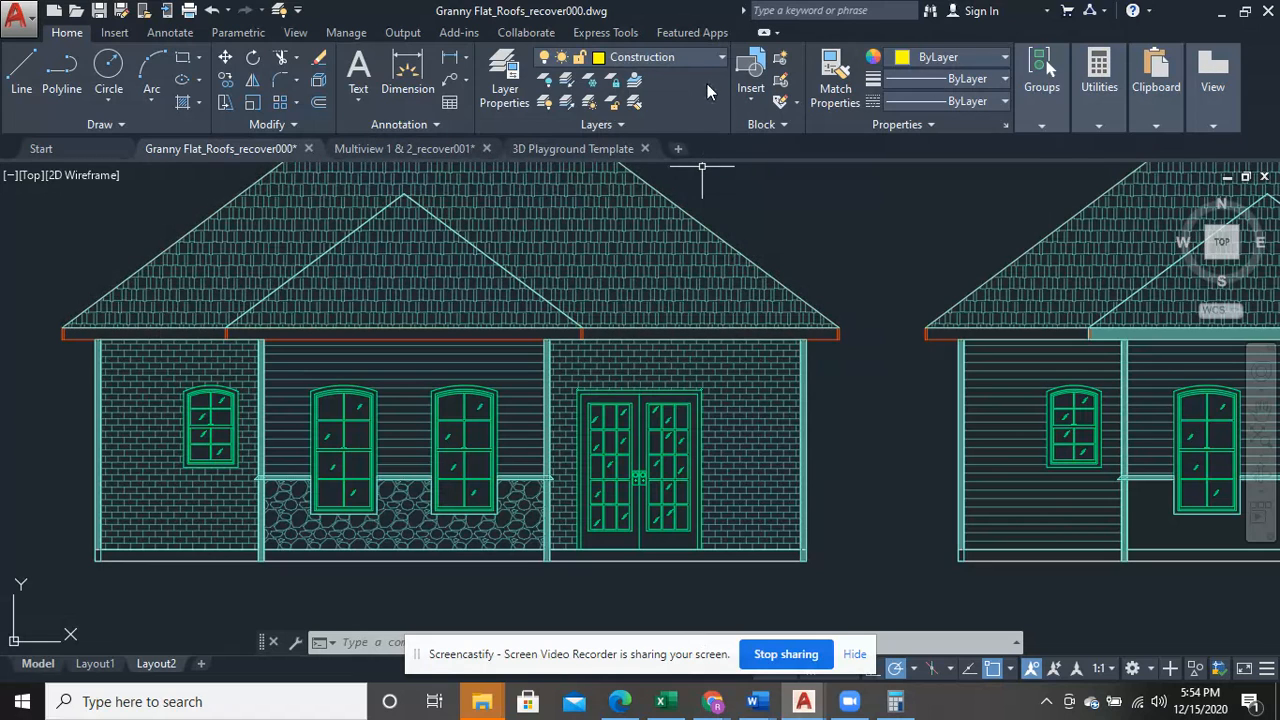
# - Turn off the HATCH layer to hide the hatching on the house elevations
pyautogui.click(707, 57)
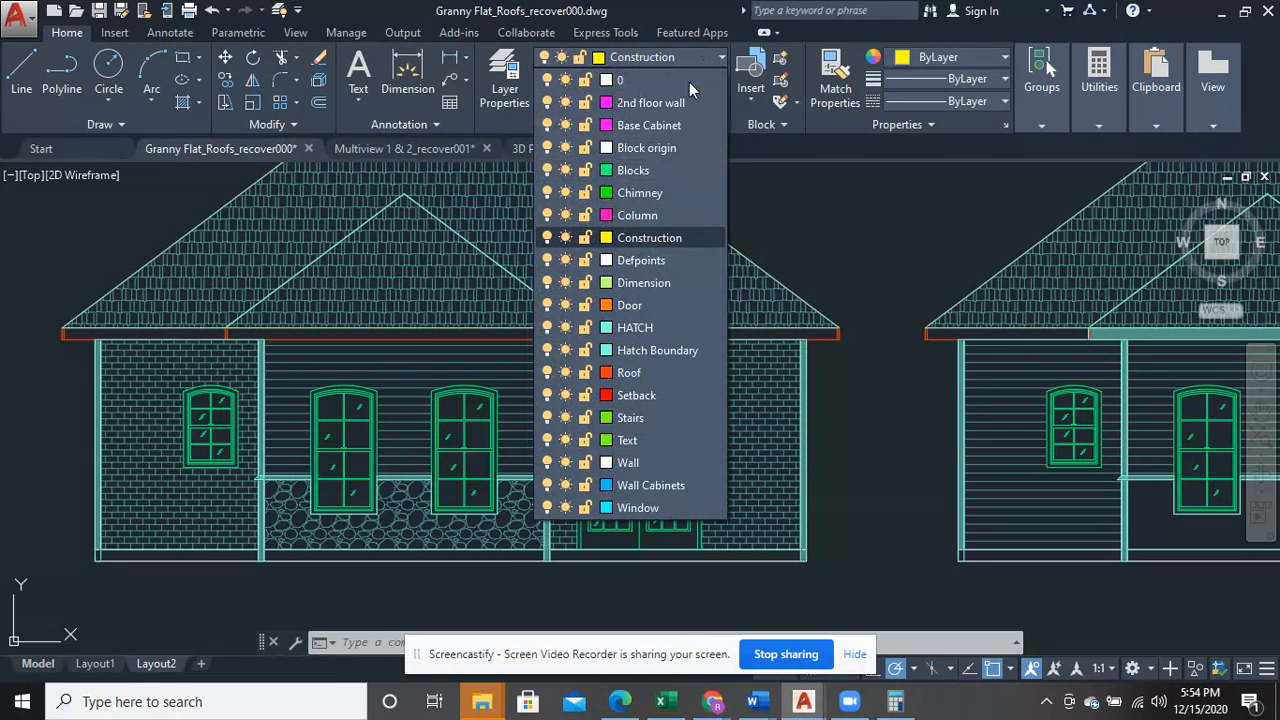
pyautogui.click(547, 329)
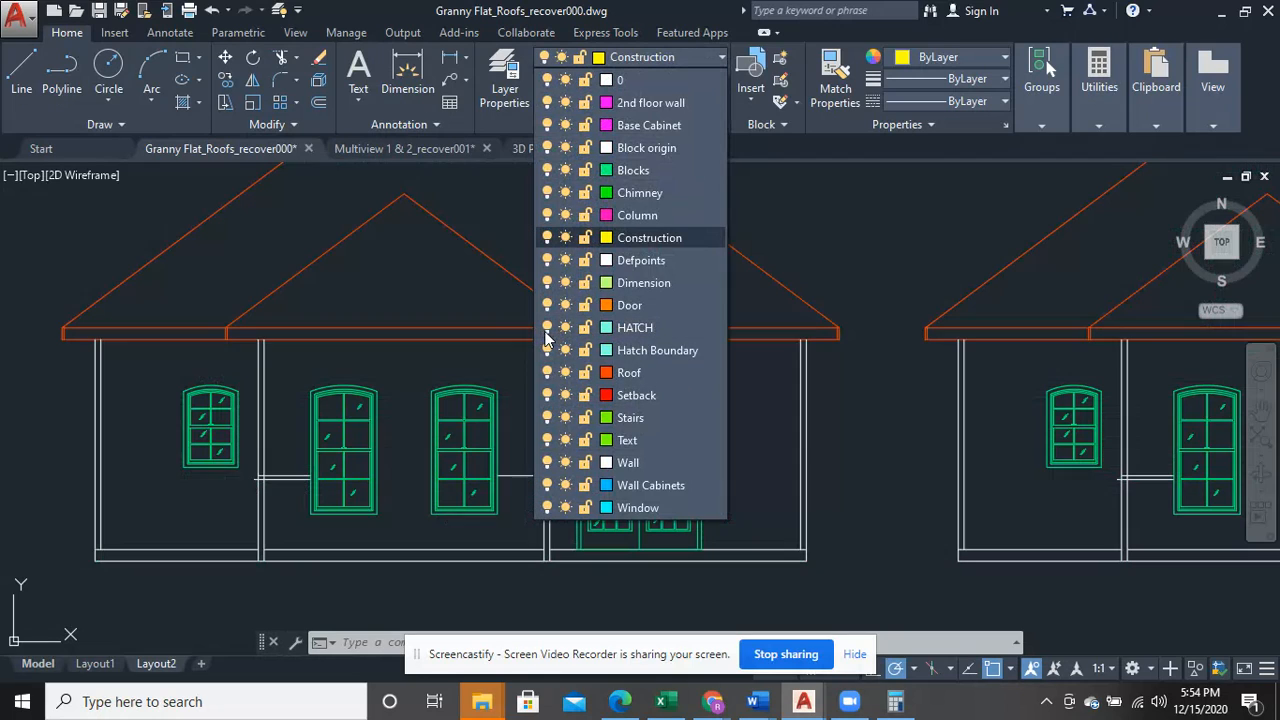
pyautogui.click(920, 245)
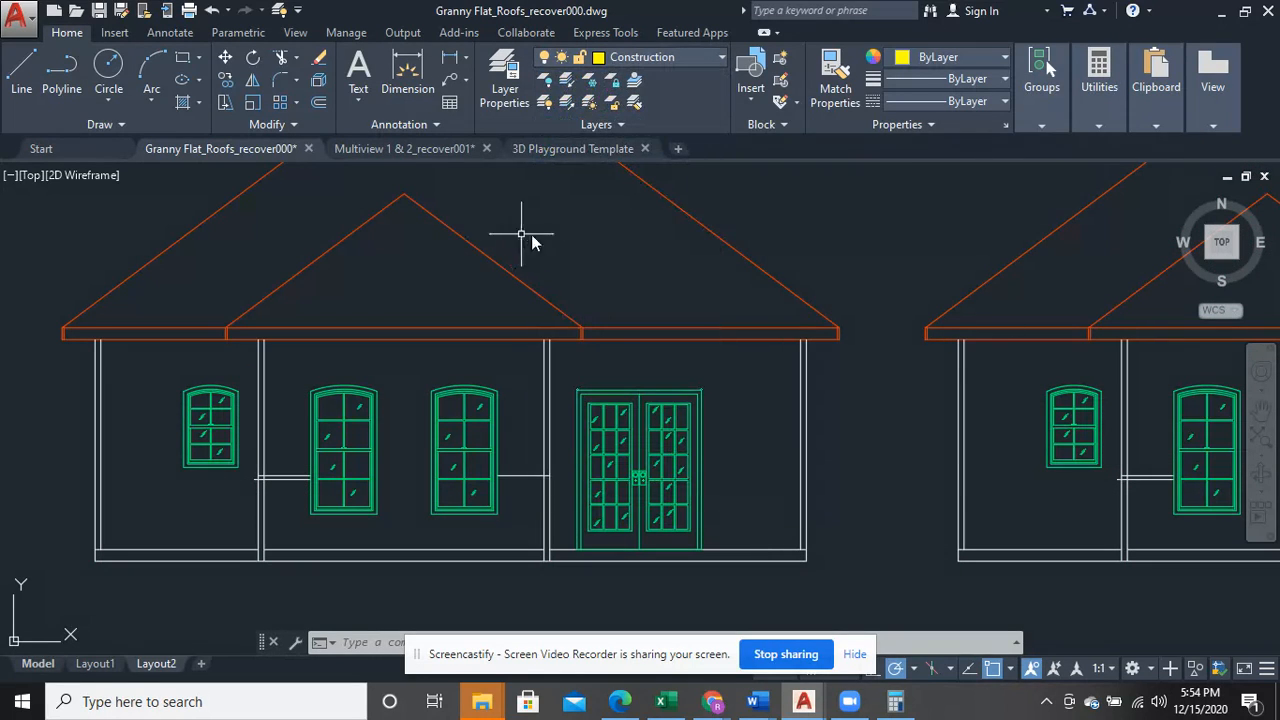
# - Make HATCH the current layer, choosing to turn the current layer off
pyautogui.click(692, 58)
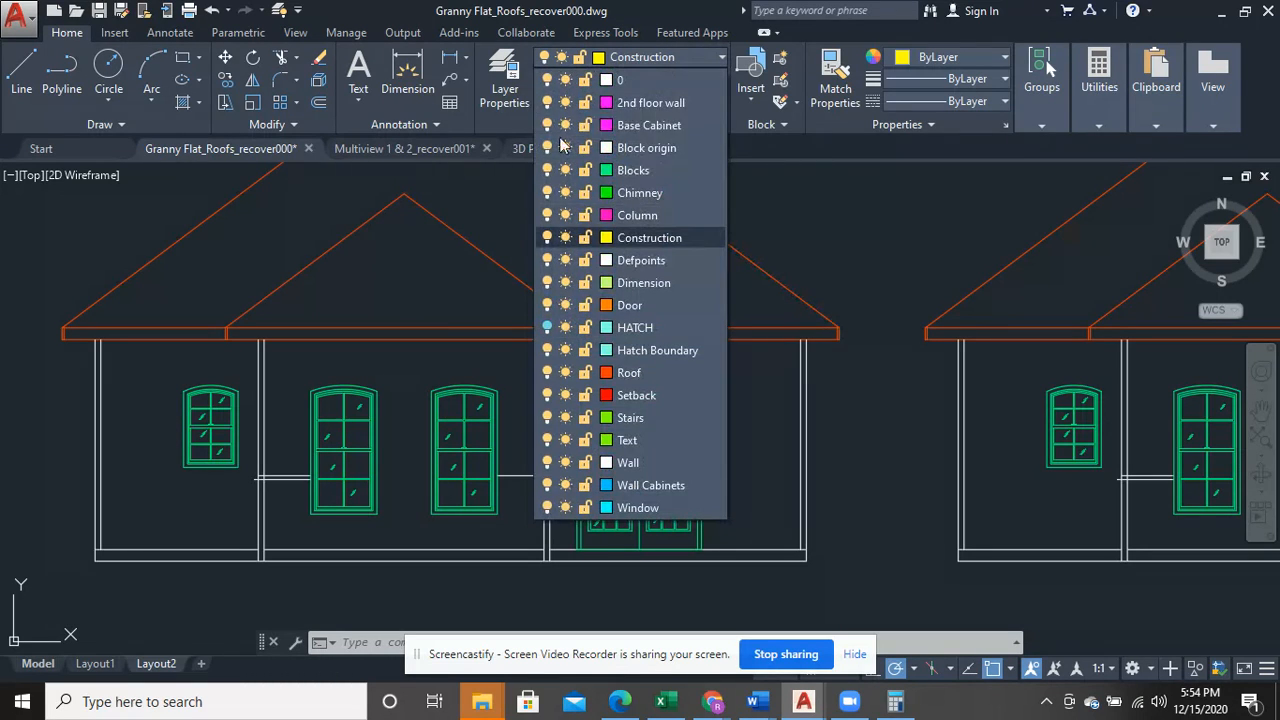
pyautogui.click(546, 327)
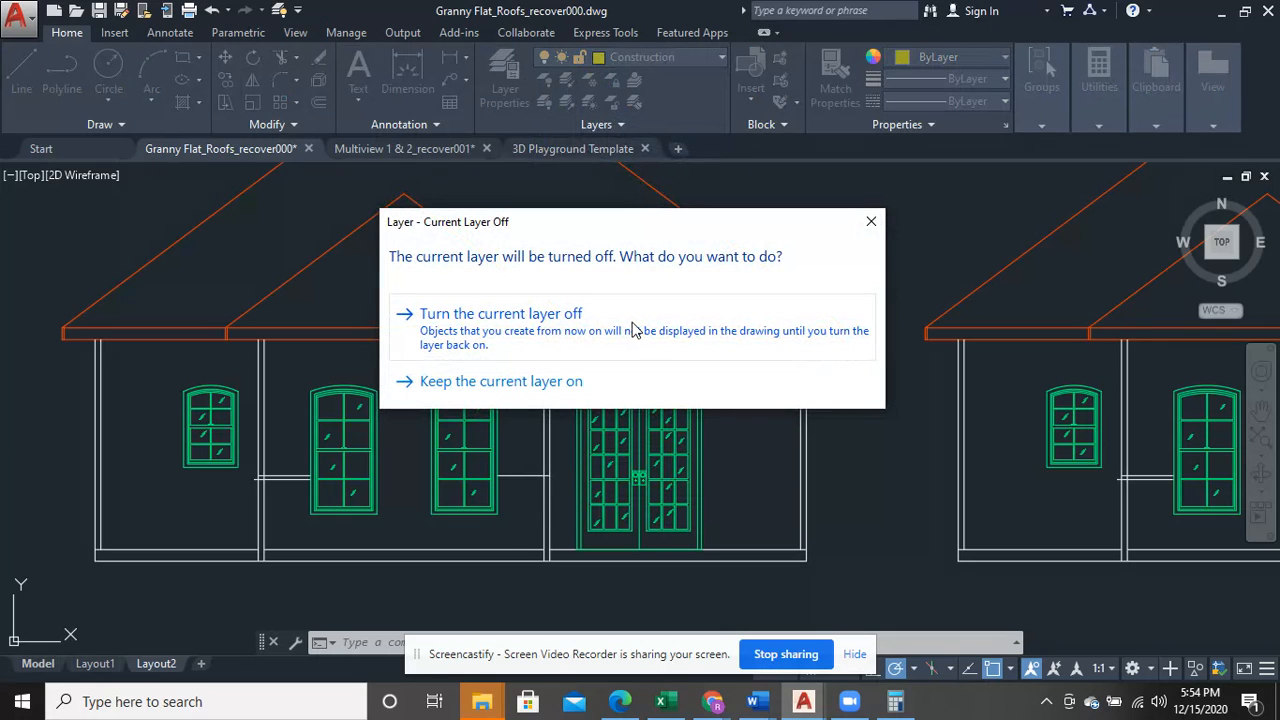
pyautogui.click(634, 329)
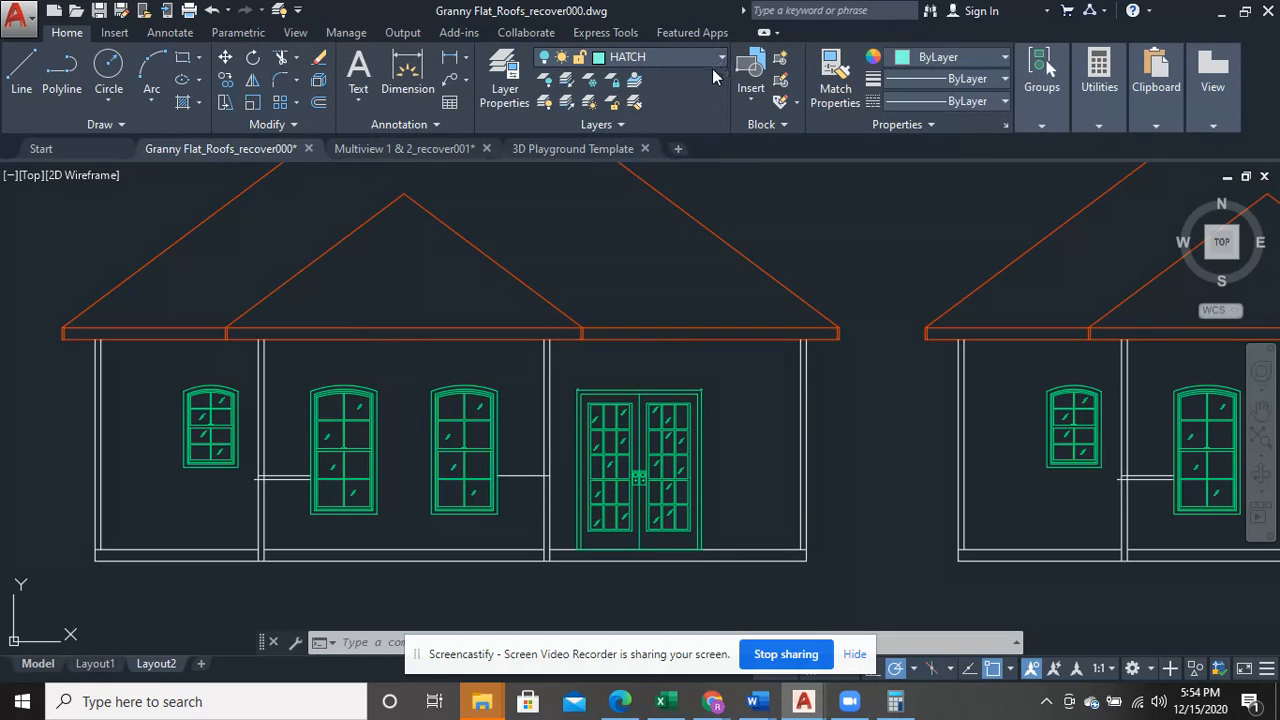
# - Turn the HATCH layer back on to show the elevation hatching
pyautogui.click(712, 64)
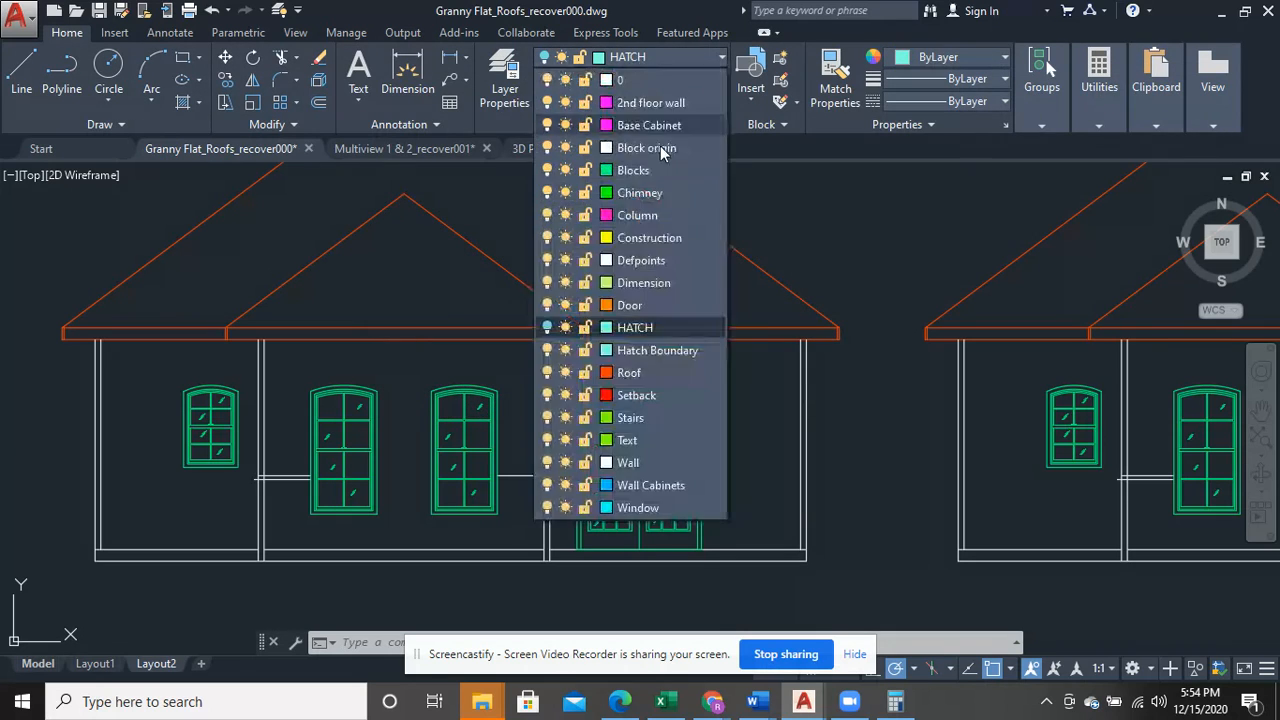
pyautogui.click(547, 327)
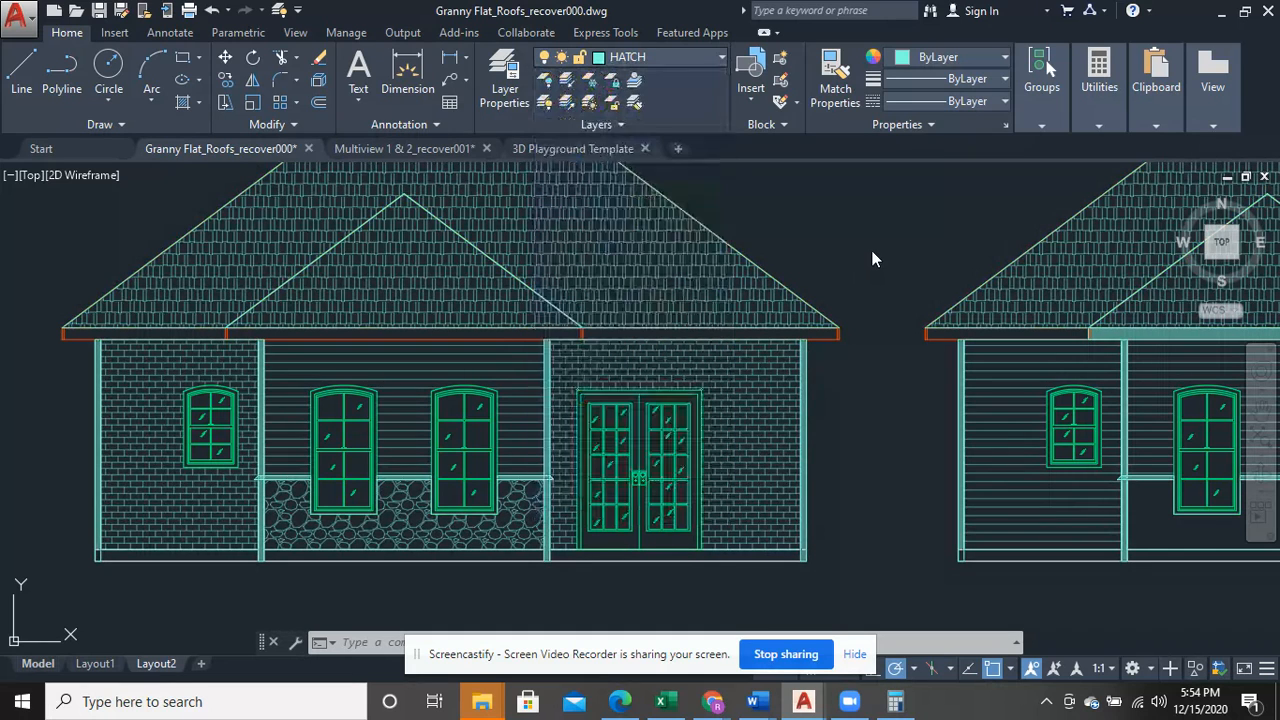
pyautogui.click(699, 58)
# - Examine the roof, trim and base hatching on the lower row of front elevations, whose walls are still unhatched
pyautogui.scroll(1, 689, 170)
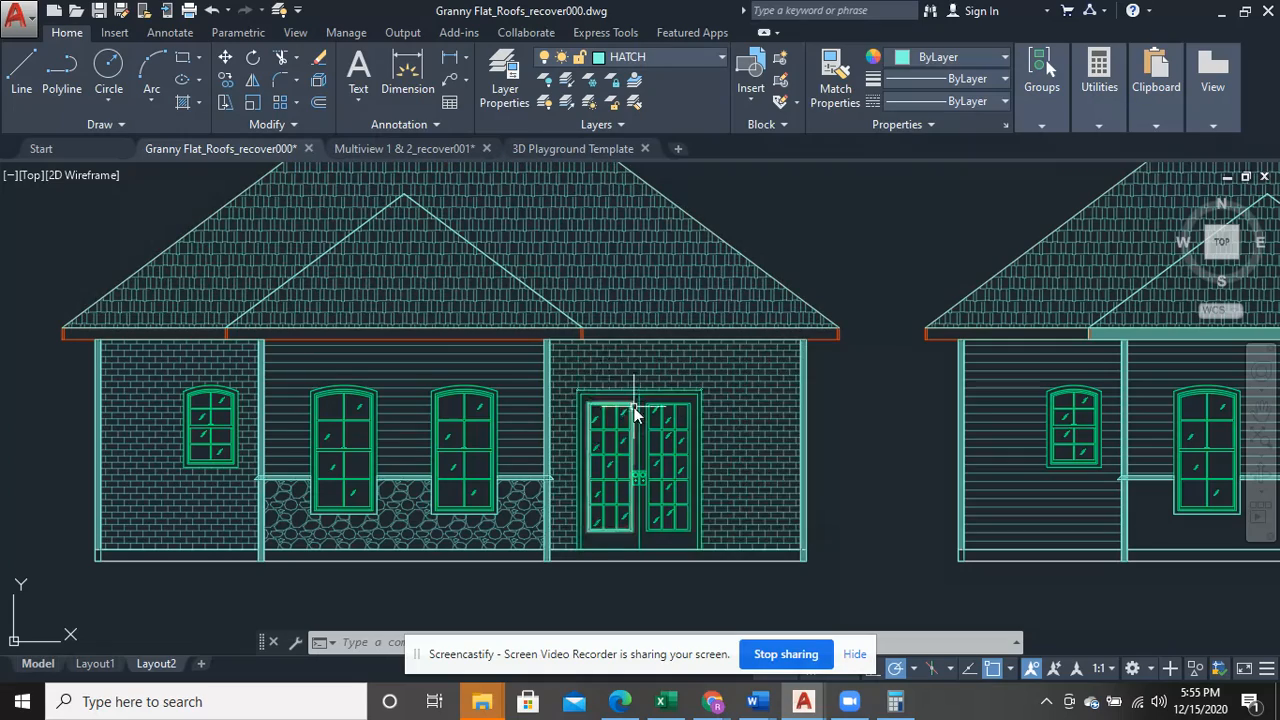
pyautogui.scroll(-6, 634, 420)
pyautogui.moveTo(706, 472); pyautogui.dragTo(637, 371, button='middle')
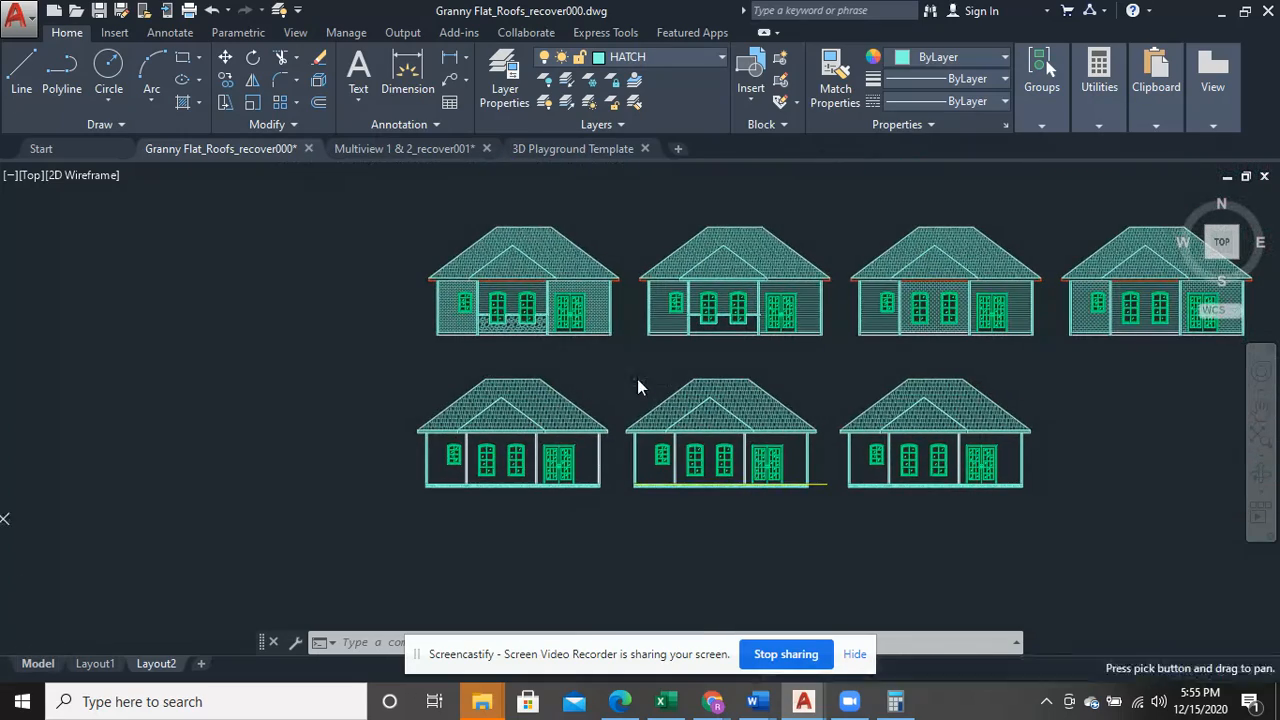
pyautogui.scroll(4, 617, 423)
pyautogui.scroll(3, 623, 400)
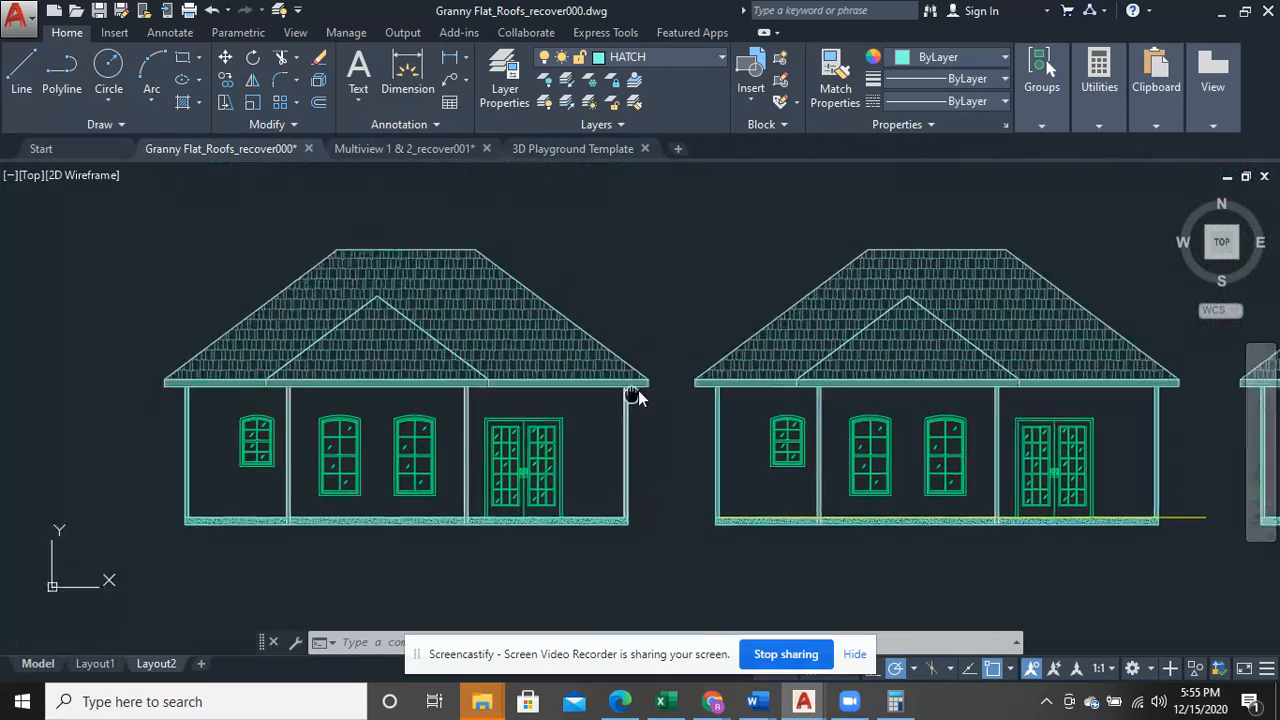
pyautogui.scroll(2, 640, 415)
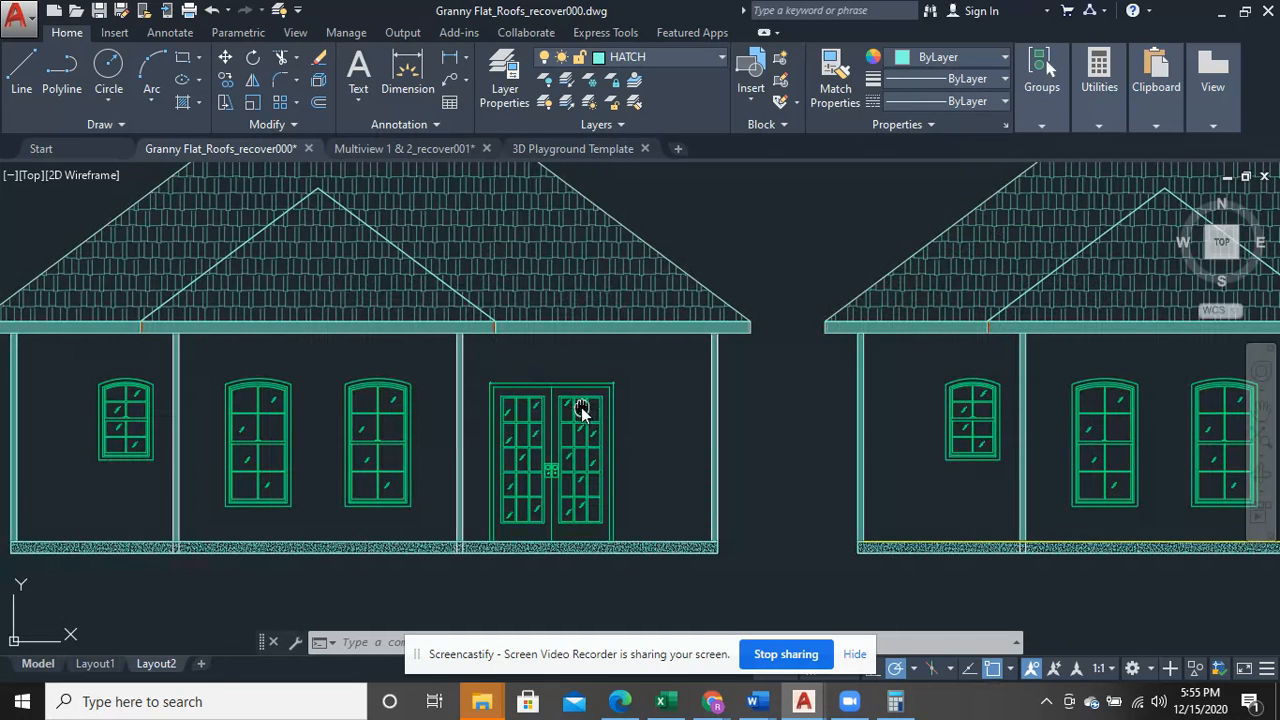
pyautogui.moveTo(582, 410); pyautogui.dragTo(711, 391, button='middle')
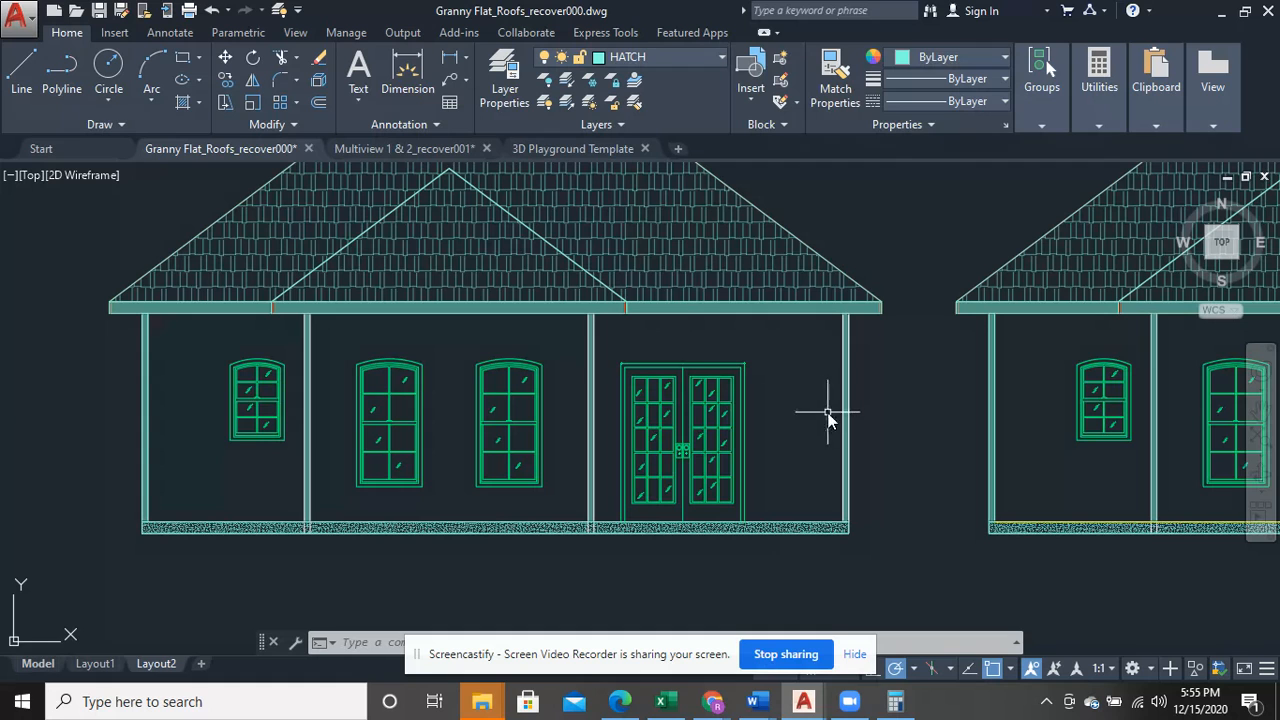
pyautogui.moveTo(1070, 402)
pyautogui.mouseDown(button='middle')
pyautogui.moveTo(931, 420)
pyautogui.moveTo(14, 340)
pyautogui.moveTo(18, 272)
pyautogui.mouseUp(button='middle')
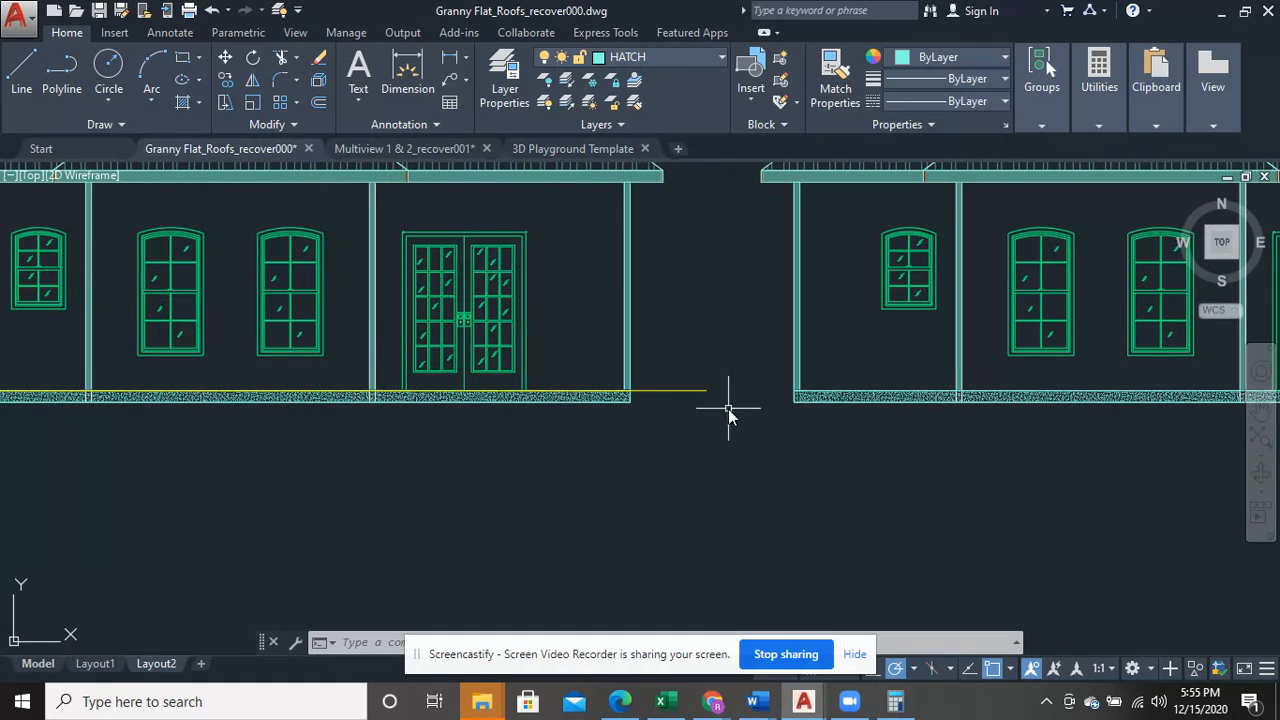
pyautogui.moveTo(631, 428); pyautogui.dragTo(1128, 443, button='middle')
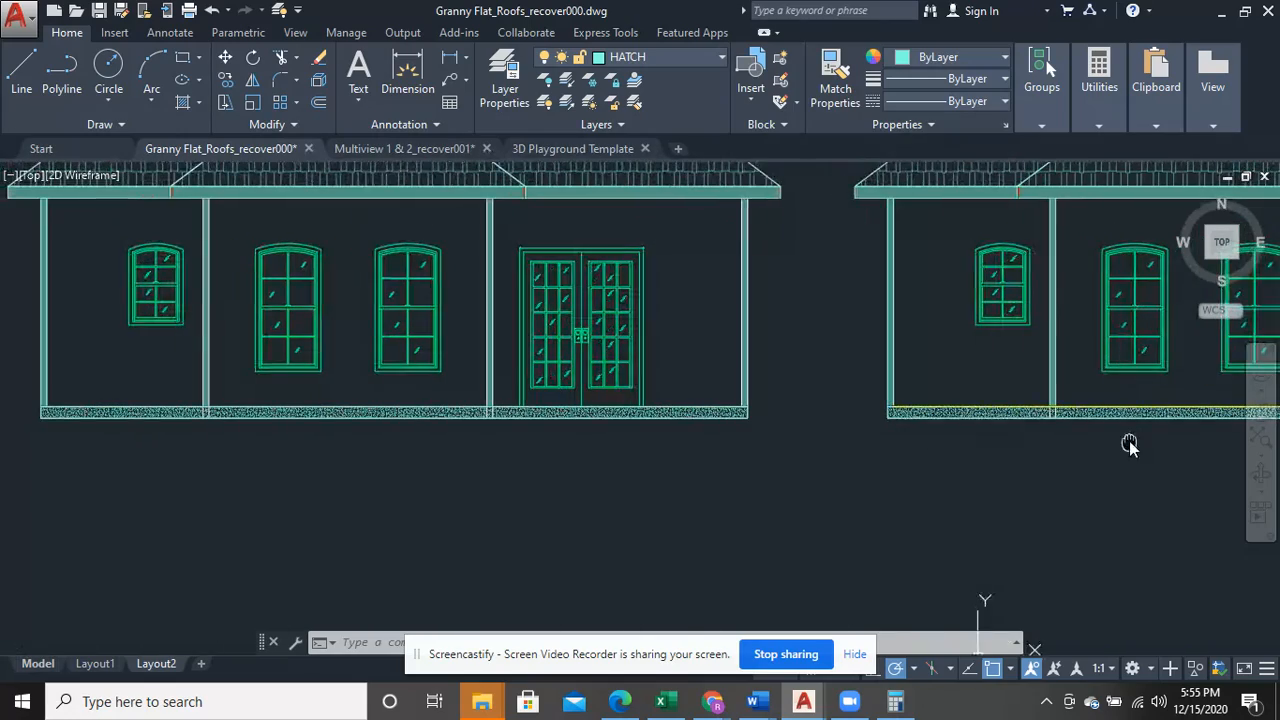
pyautogui.moveTo(500, 358)
pyautogui.mouseDown(button='middle')
pyautogui.moveTo(629, 420)
pyautogui.moveTo(637, 477)
pyautogui.mouseUp(button='middle')
pyautogui.moveTo(703, 366); pyautogui.dragTo(691, 409, button='middle')
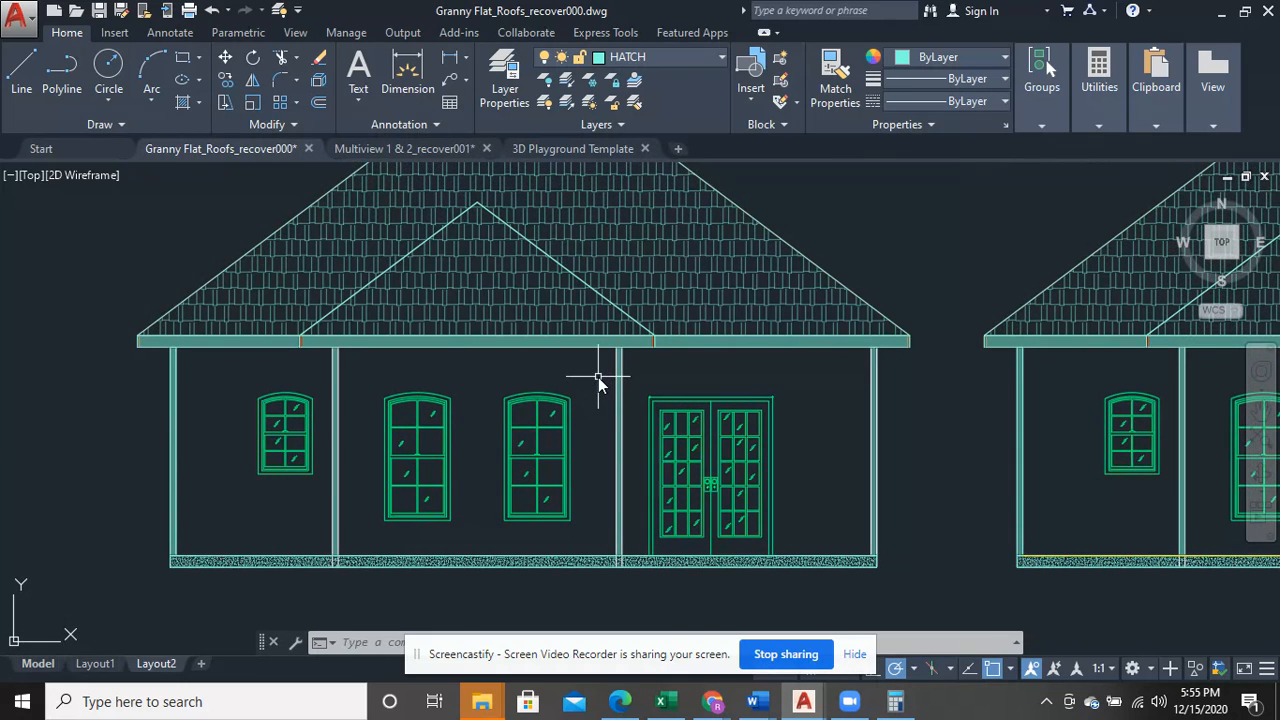
# - Examine the granny flat floor plan around the front room, its recessed corners and the porch columns
pyautogui.scroll(-10, 599, 380)
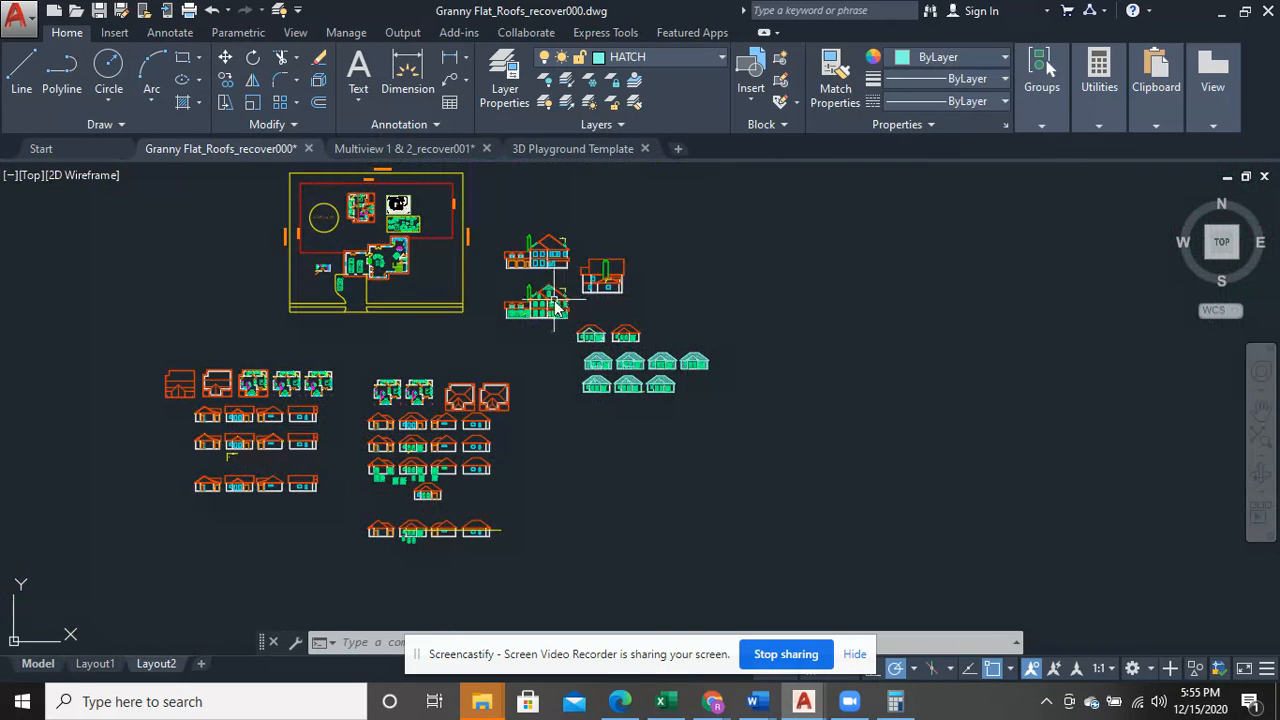
pyautogui.scroll(10, 330, 400)
pyautogui.moveTo(846, 401); pyautogui.dragTo(694, 437, button='middle')
pyautogui.scroll(5, 697, 466)
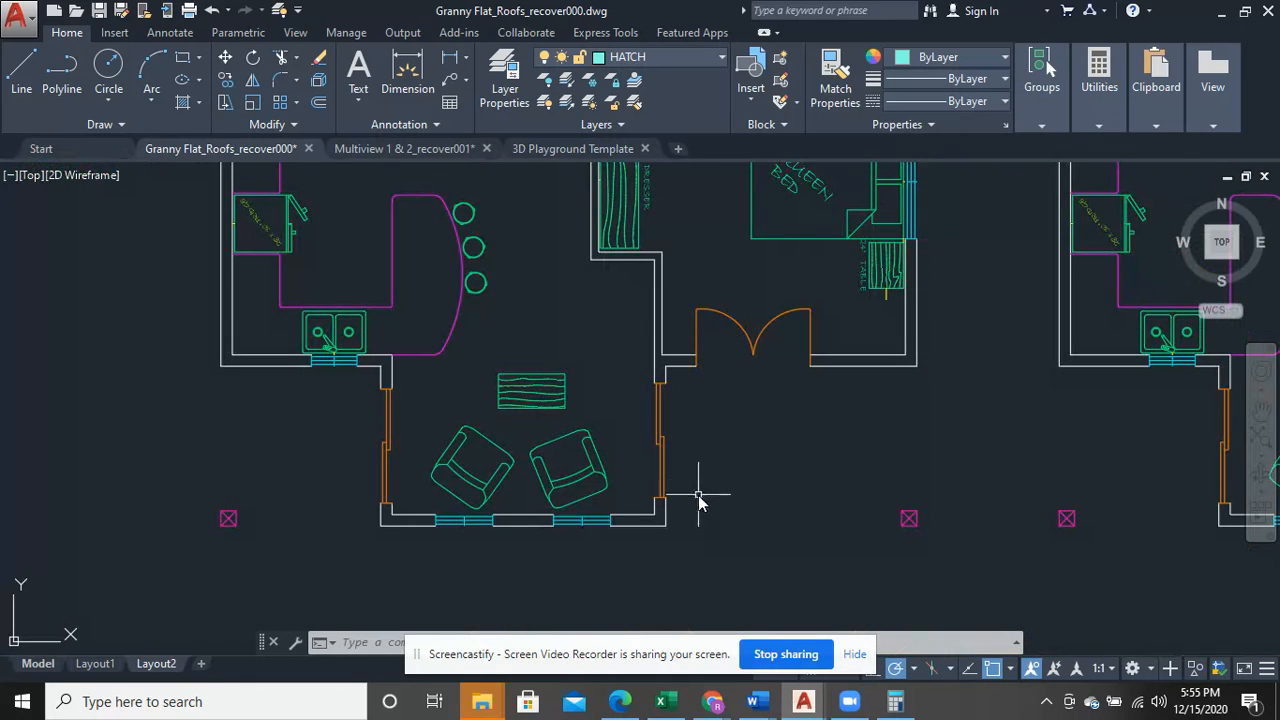
pyautogui.moveTo(516, 551)
pyautogui.mouseDown()
pyautogui.moveTo(680, 486)
pyautogui.moveTo(457, 440)
pyautogui.moveTo(363, 451)
pyautogui.moveTo(393, 533)
pyautogui.moveTo(594, 563)
pyautogui.moveTo(645, 507)
pyautogui.mouseUp()
pyautogui.press('Escape')
pyautogui.moveTo(703, 443)
pyautogui.mouseDown()
pyautogui.moveTo(763, 451)
pyautogui.moveTo(866, 414)
pyautogui.moveTo(686, 437)
pyautogui.mouseUp()
pyautogui.moveTo(217, 404)
pyautogui.mouseDown()
pyautogui.moveTo(329, 420)
pyautogui.moveTo(202, 432)
pyautogui.mouseUp()
pyautogui.moveTo(414, 540)
pyautogui.mouseDown()
pyautogui.moveTo(520, 612)
pyautogui.moveTo(543, 563)
pyautogui.moveTo(527, 580)
pyautogui.mouseUp()
# - Turn off the current HATCH layer to show the lower-row front elevation without its hatching
pyautogui.scroll(-5, 527, 580)
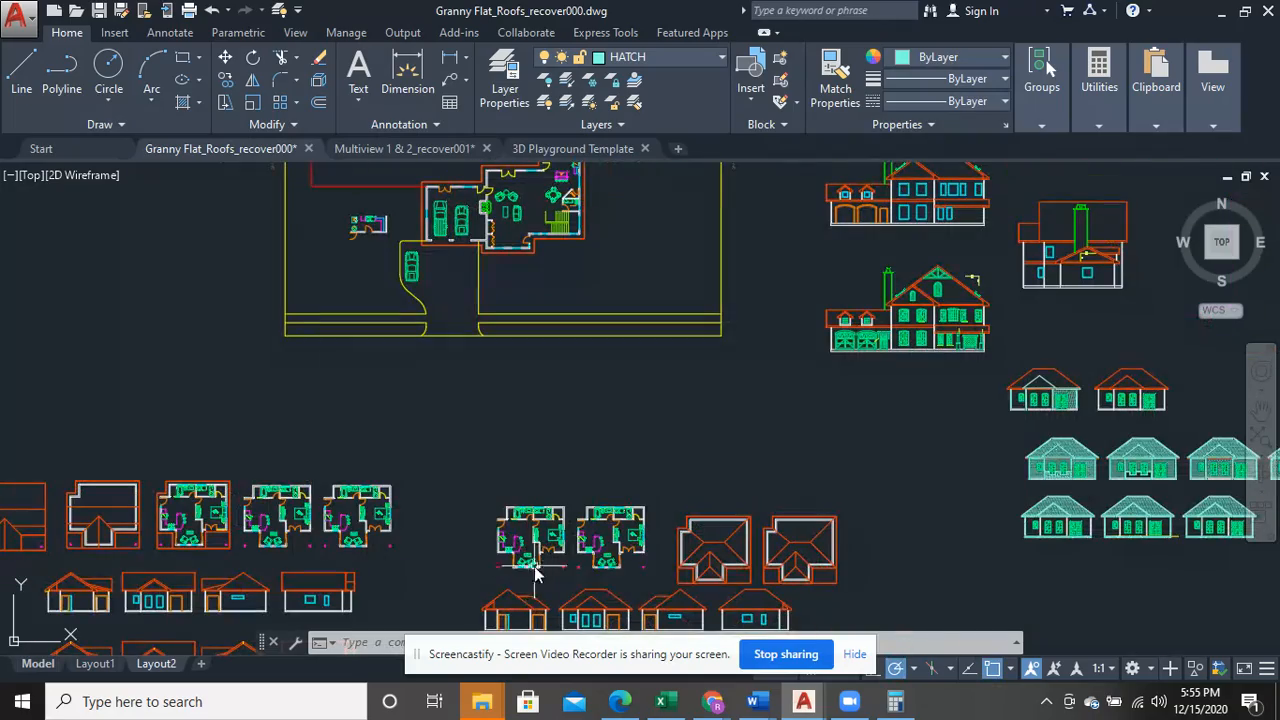
pyautogui.scroll(3, 670, 455)
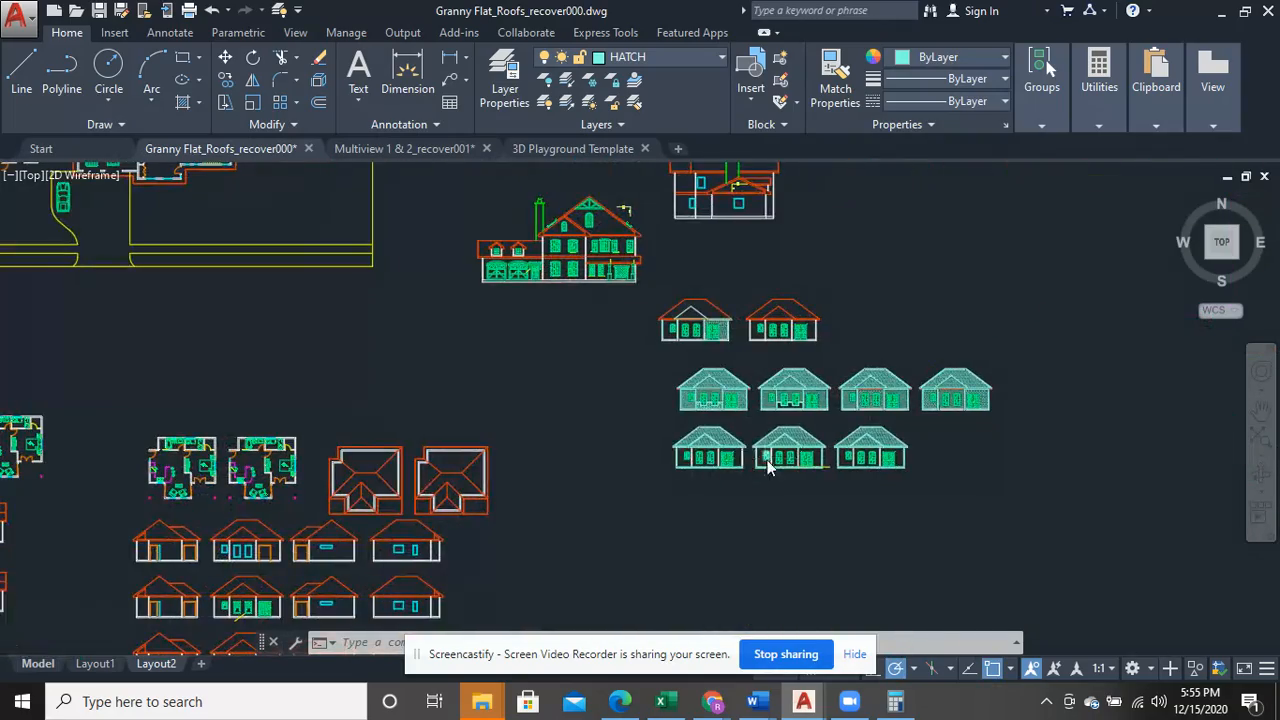
pyautogui.scroll(8, 765, 460)
pyautogui.scroll(4, 628, 466)
pyautogui.moveTo(408, 449); pyautogui.dragTo(1019, 412, button='middle')
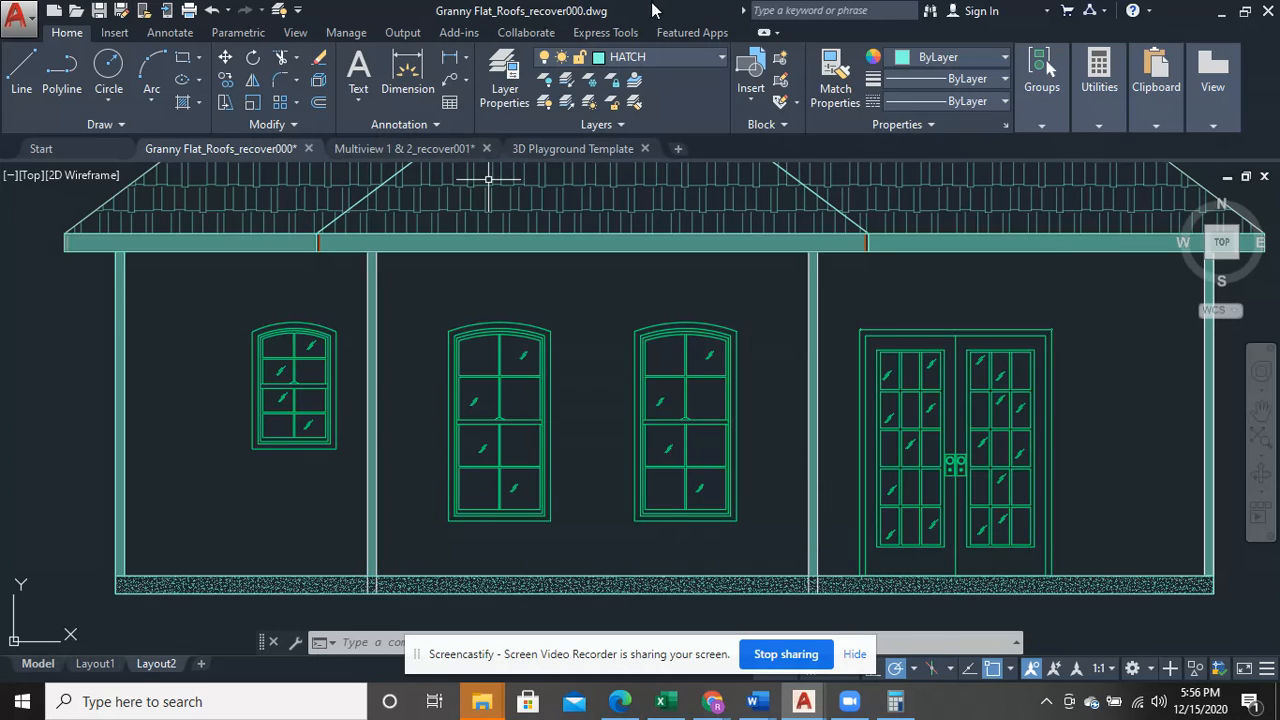
pyautogui.click(715, 59)
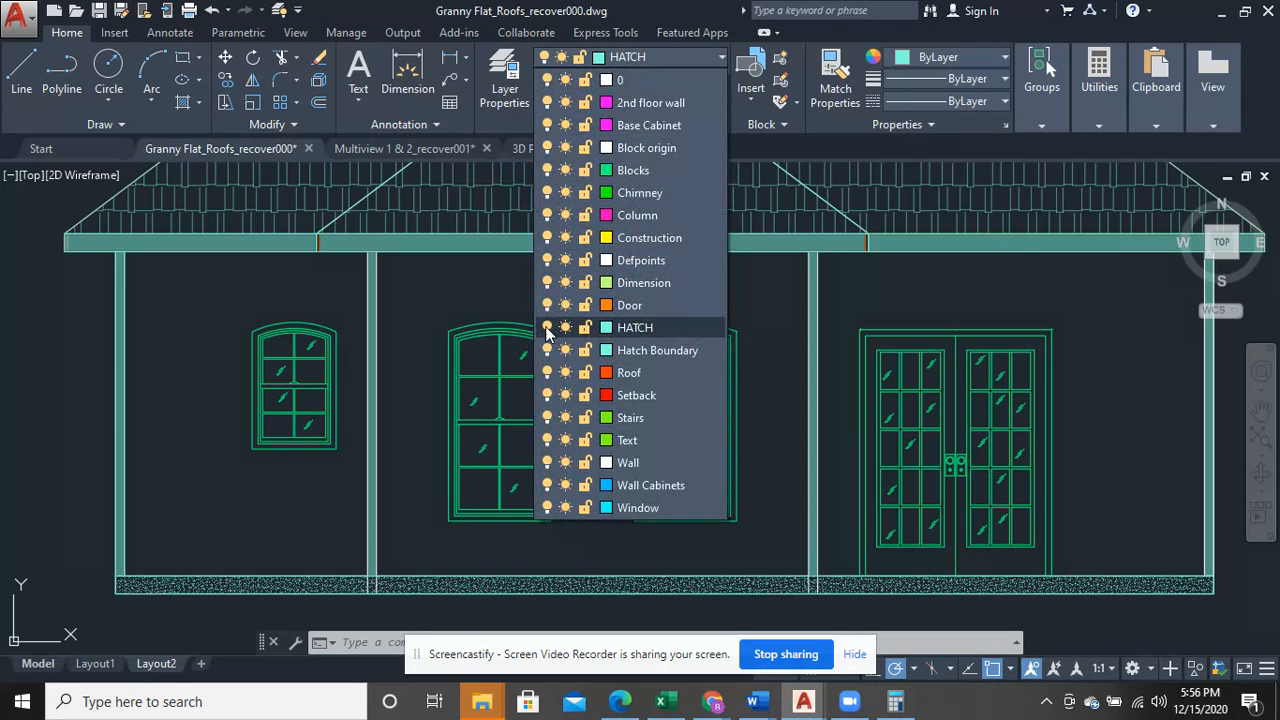
pyautogui.click(547, 328)
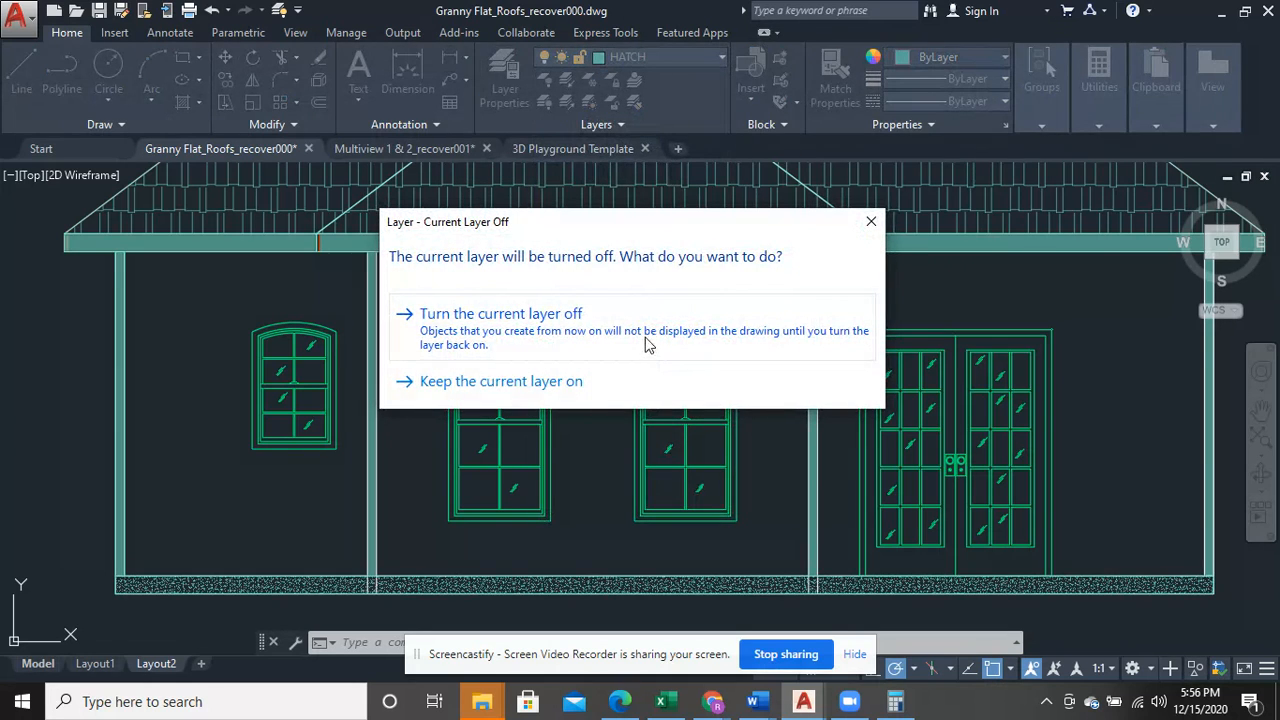
pyautogui.click(645, 343)
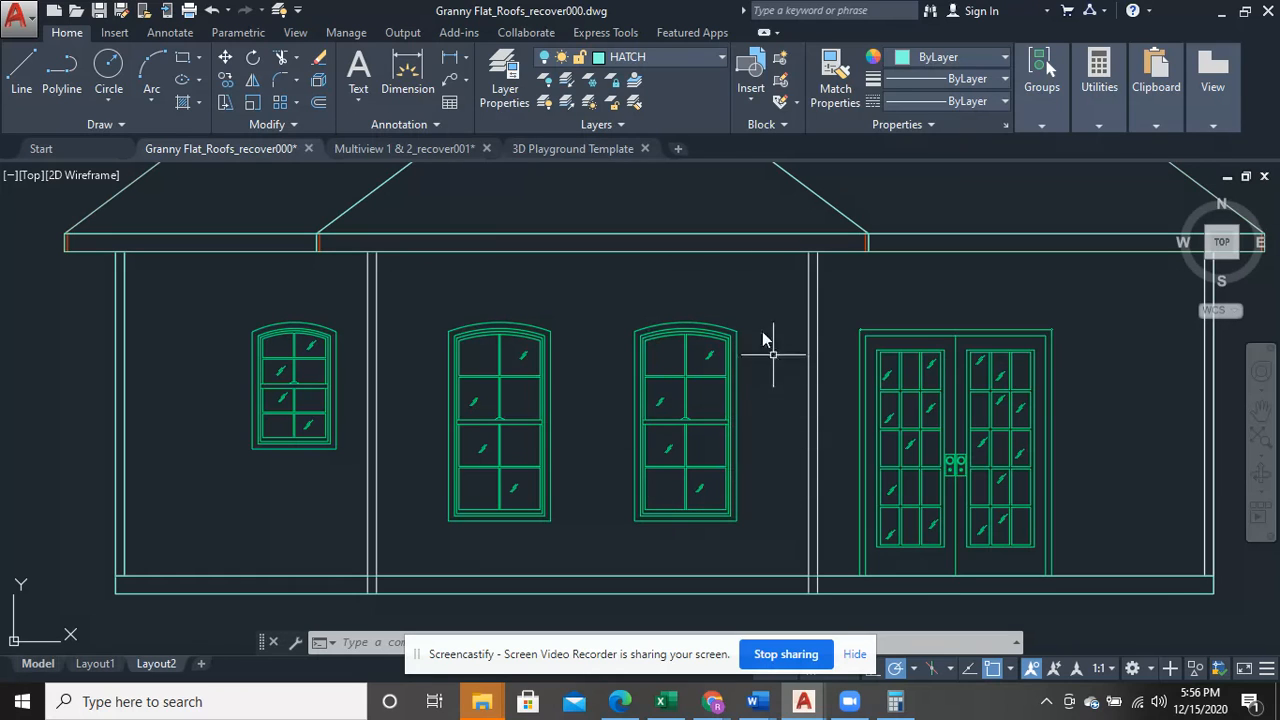
# - Turn on the HATCH layer again for the lower-row front elevation
pyautogui.click(664, 59)
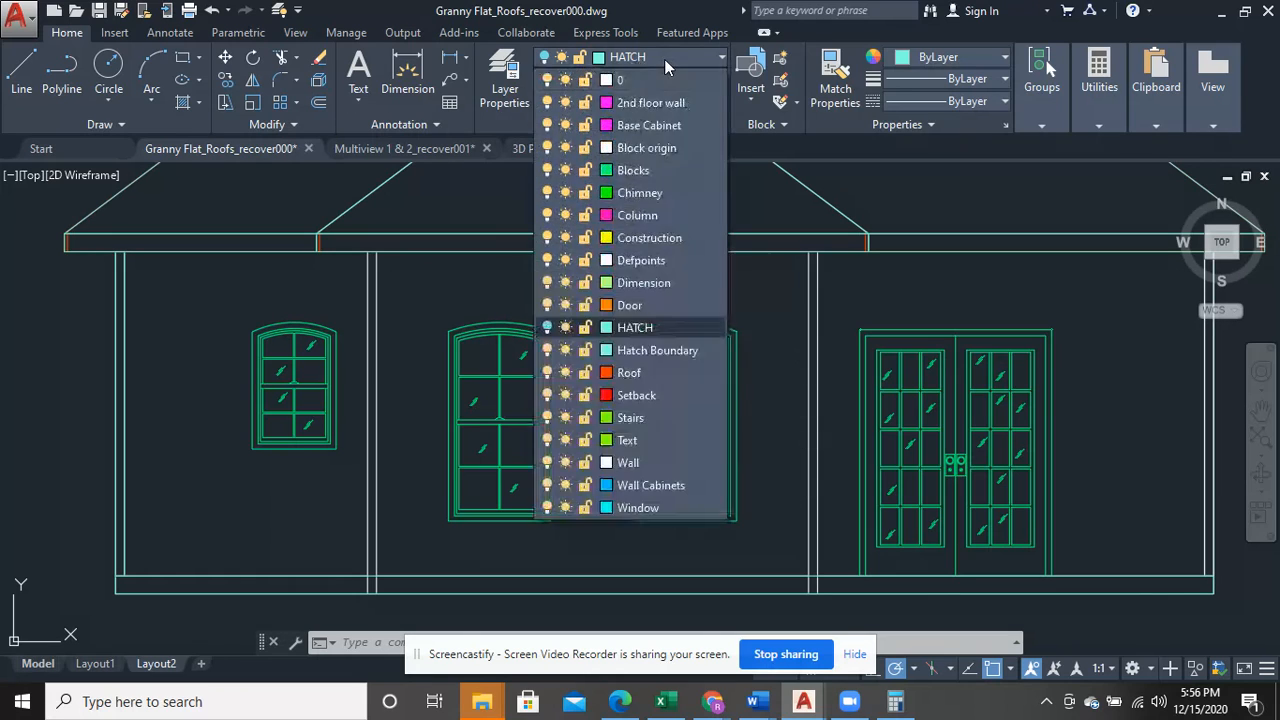
pyautogui.click(547, 329)
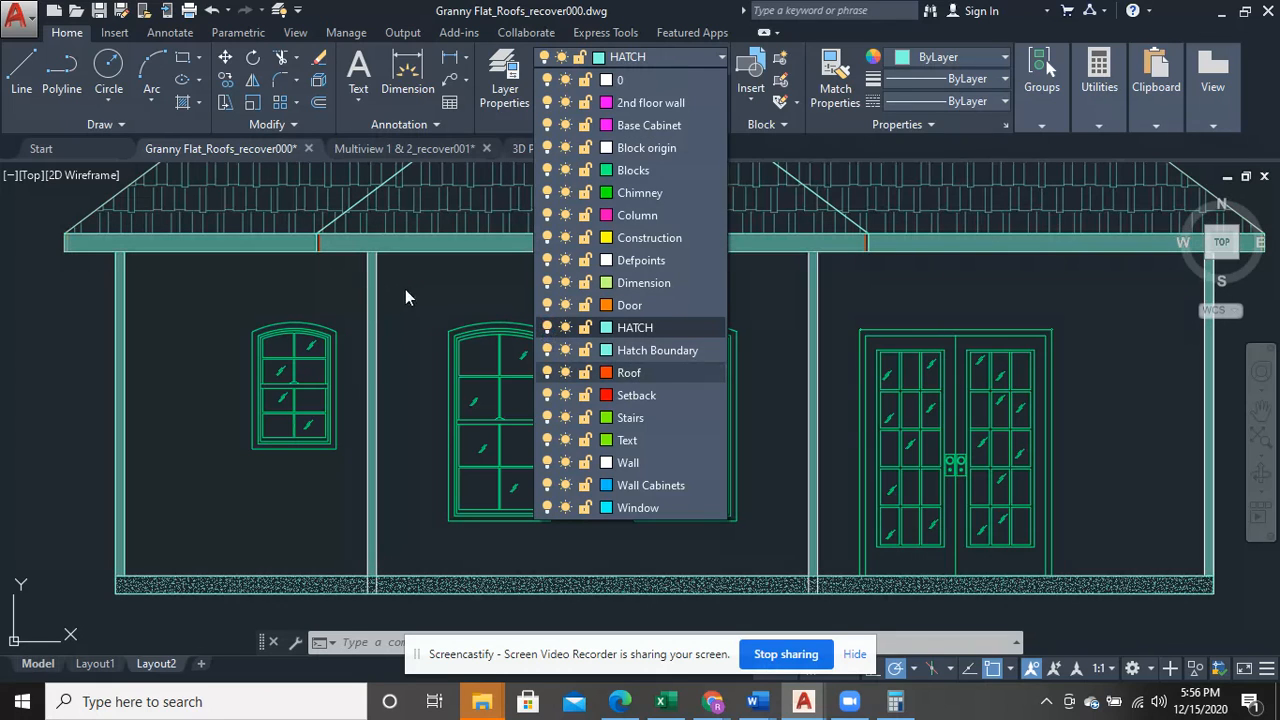
pyautogui.click(409, 290)
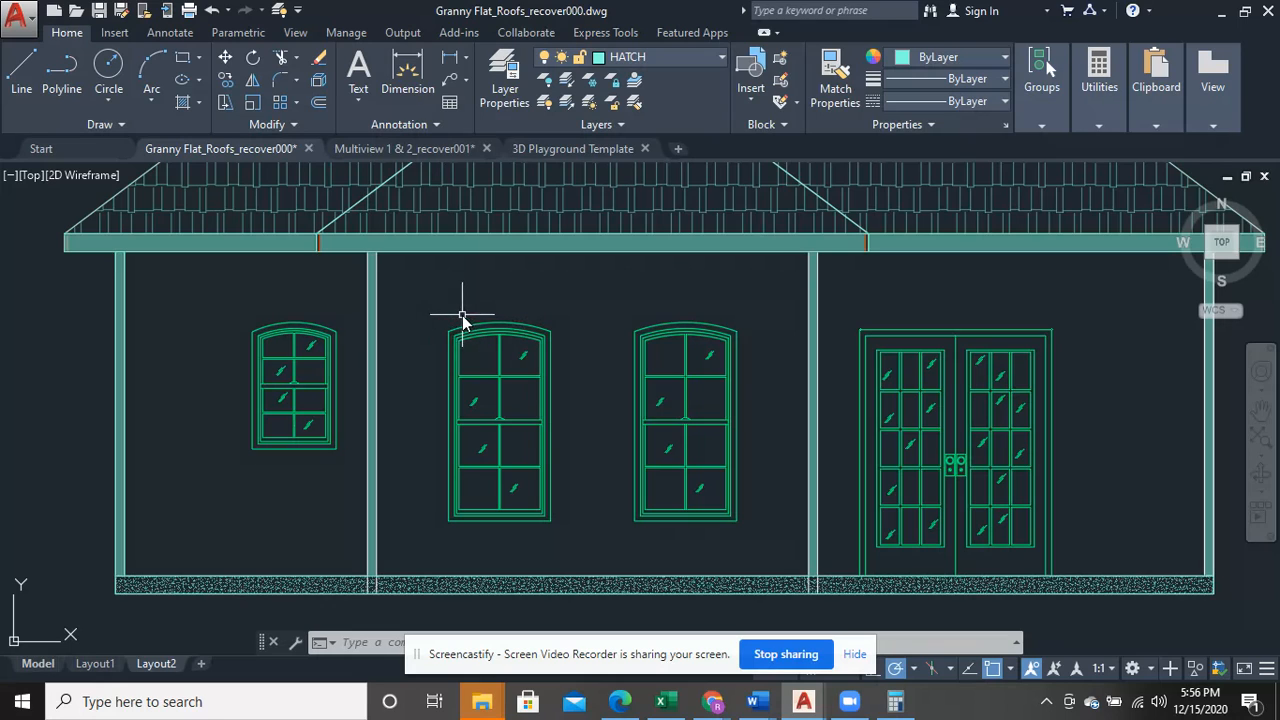
# - Hatch the wall bay around the small arched window with the AR-B816 brick pattern
pyautogui.click(201, 103)
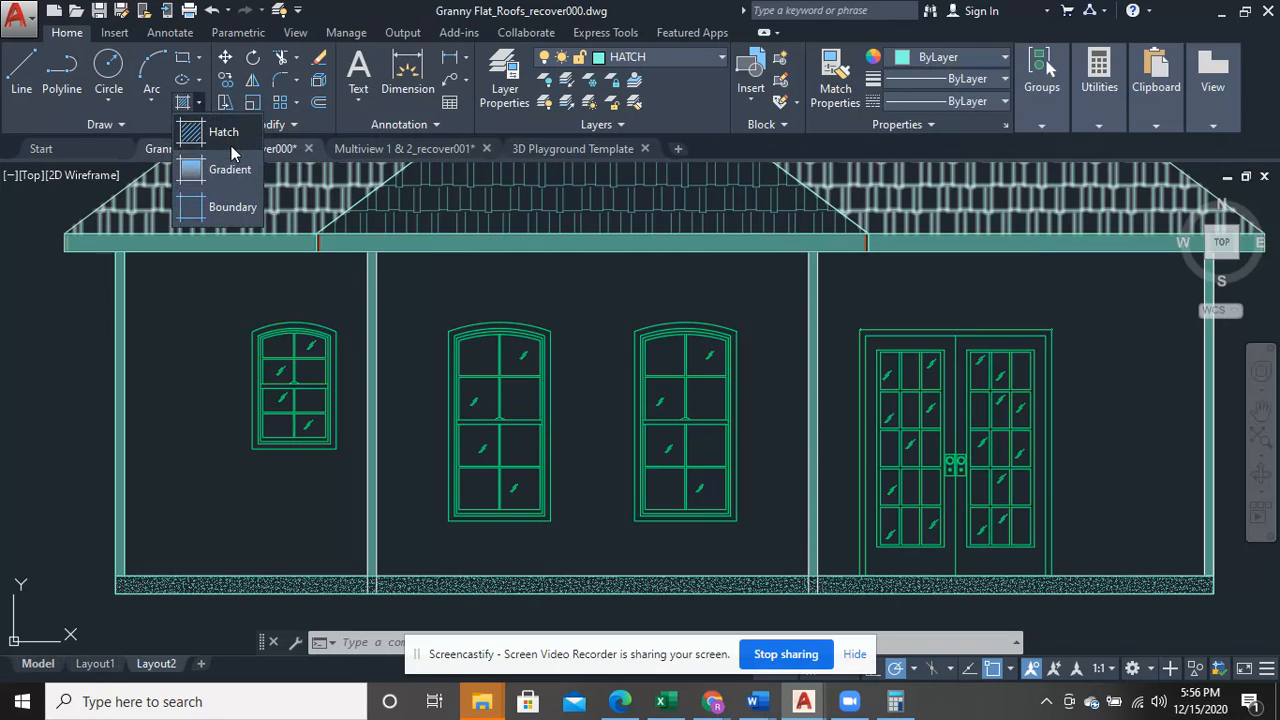
pyautogui.click(231, 145)
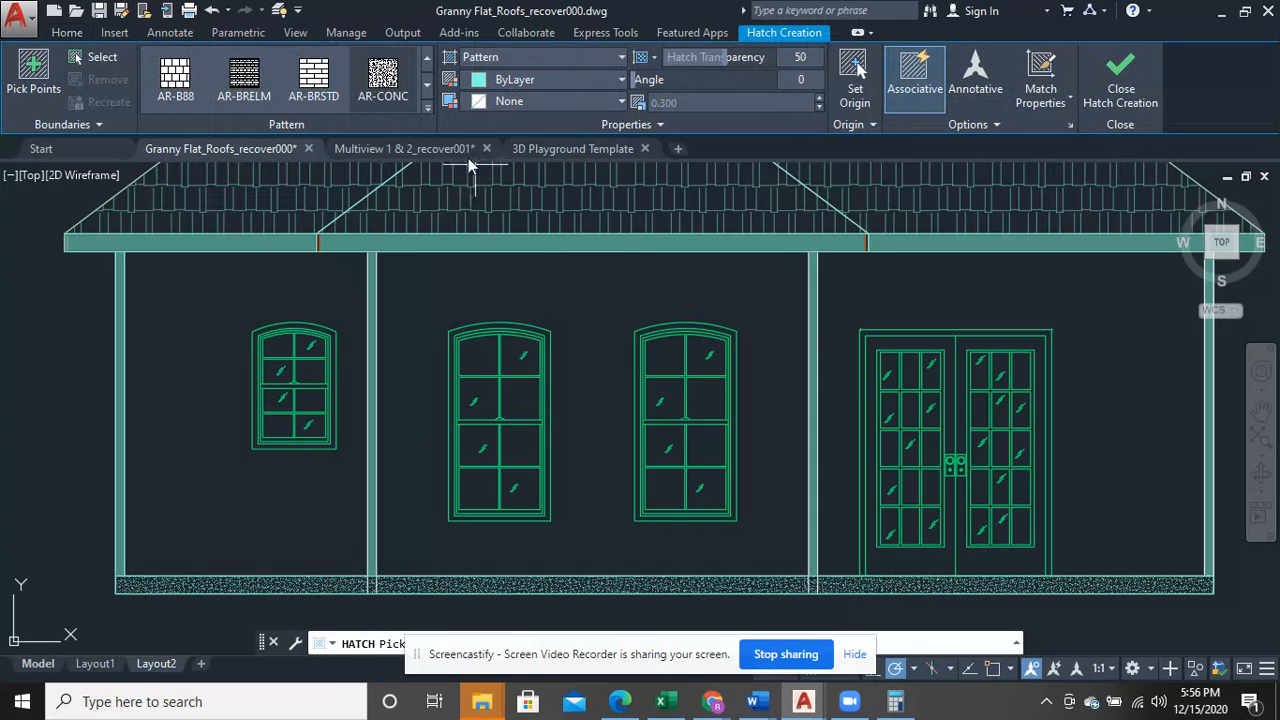
pyautogui.scroll(-1, 428, 88)
pyautogui.click(429, 62)
pyautogui.click(429, 62)
pyautogui.click(429, 62)
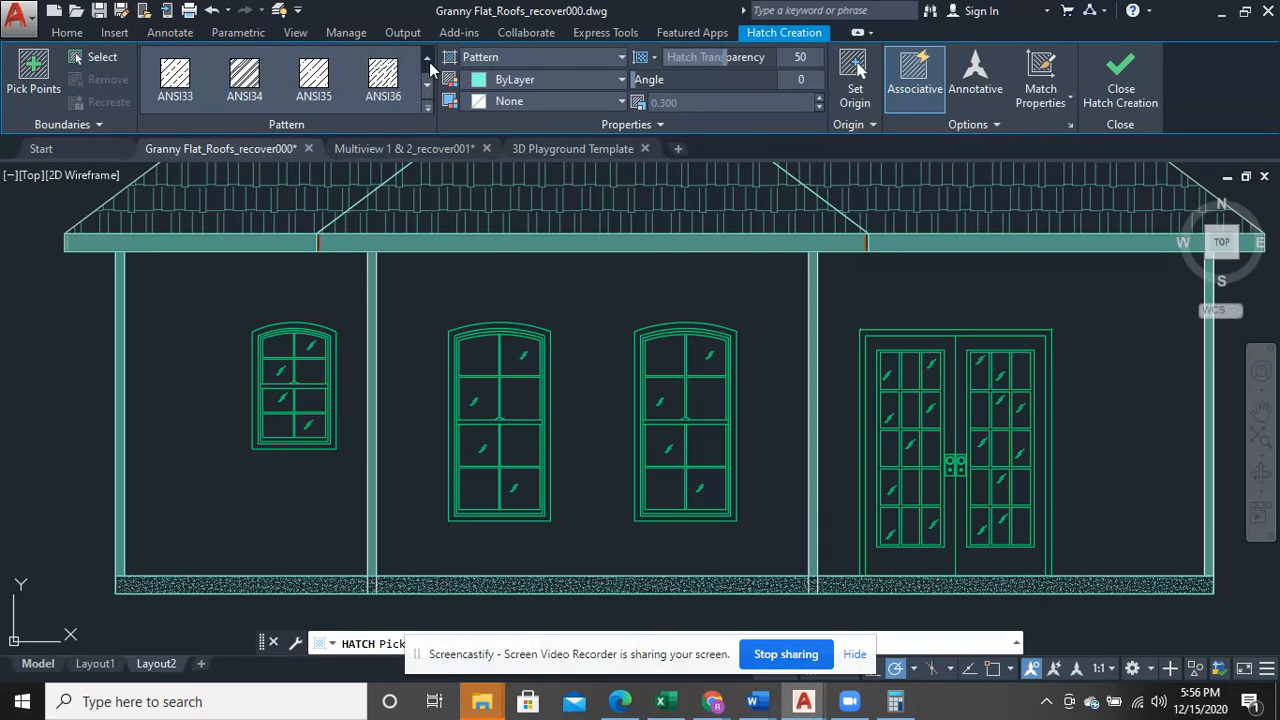
pyautogui.click(429, 62)
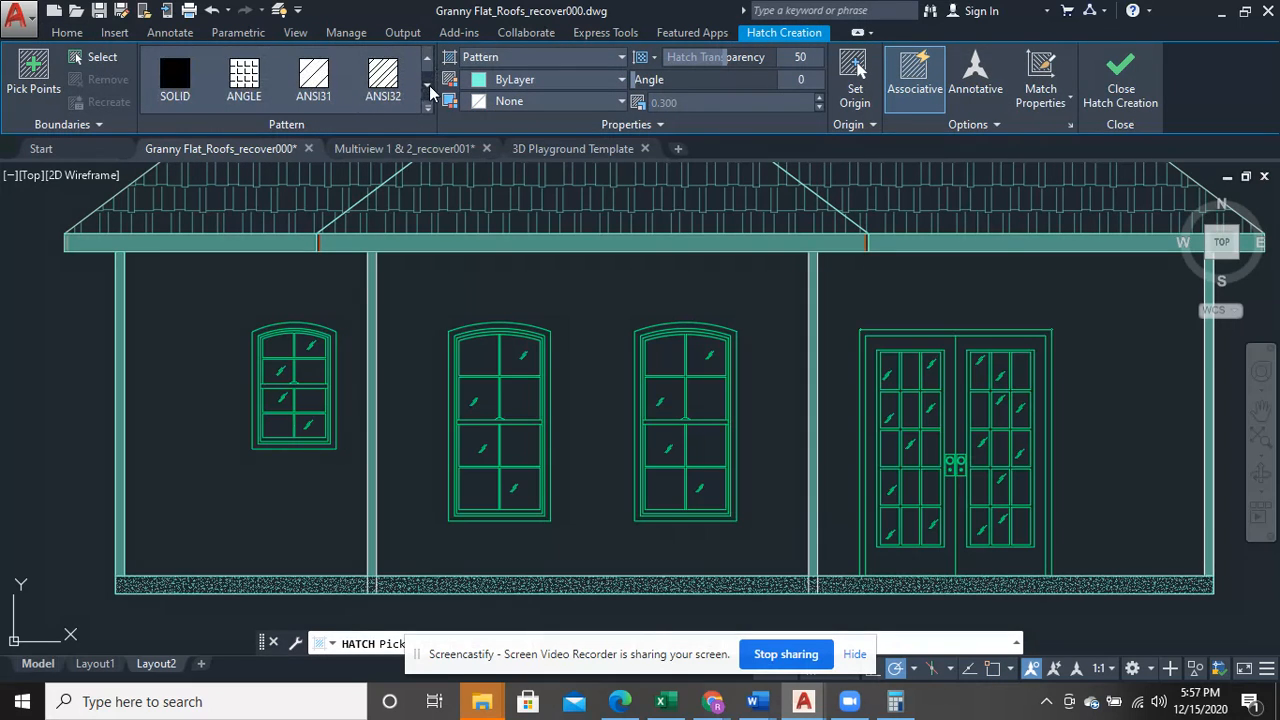
pyautogui.click(430, 86)
pyautogui.click(430, 86)
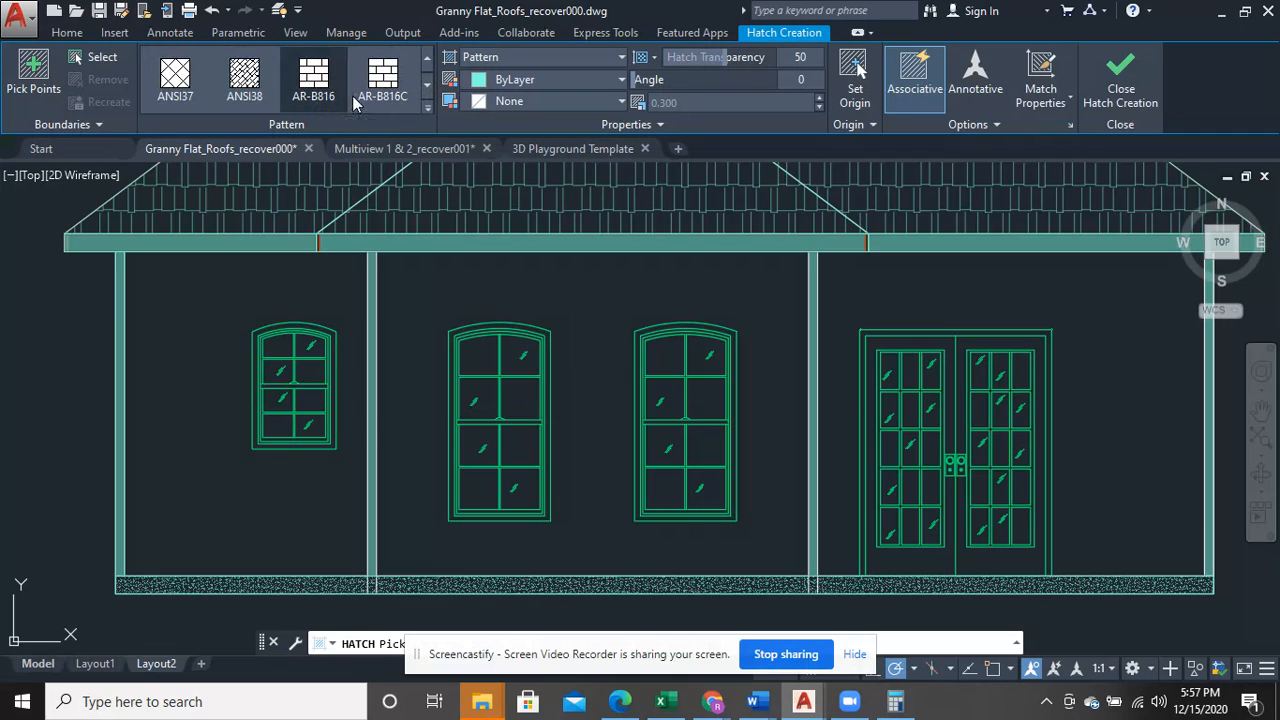
pyautogui.click(315, 82)
pyautogui.click(213, 285)
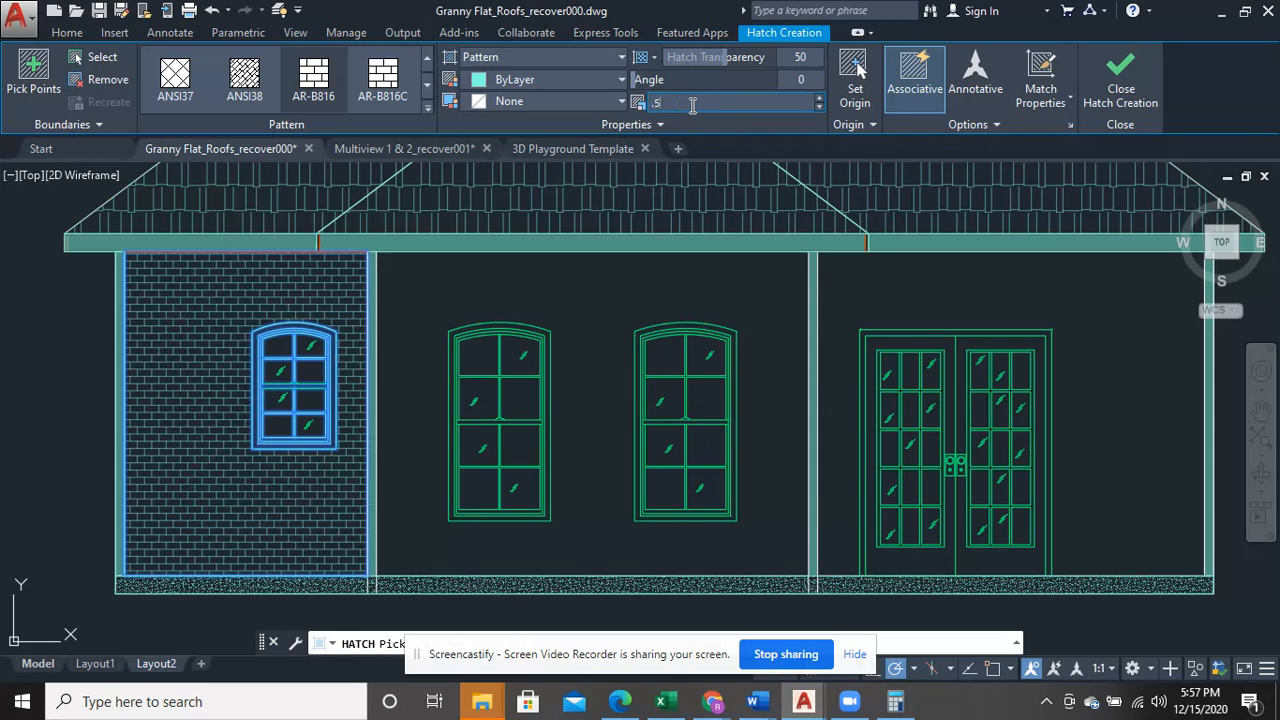
# - Set the wall bay hatch's pattern scale to 0.5
pyautogui.click(692, 104)
pyautogui.write('.5')
pyautogui.press('Return')
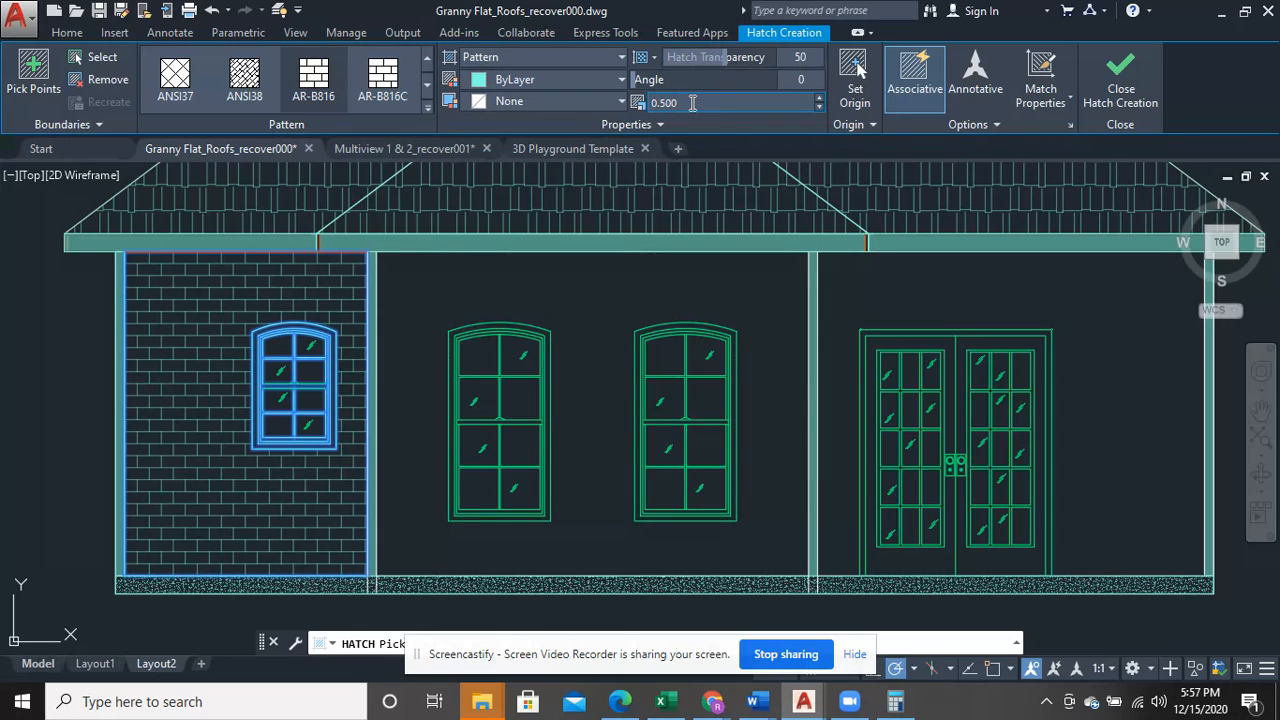
# - Set the pattern scale of the brick hatch around the small arched window to 0.4
pyautogui.click(640, 110)
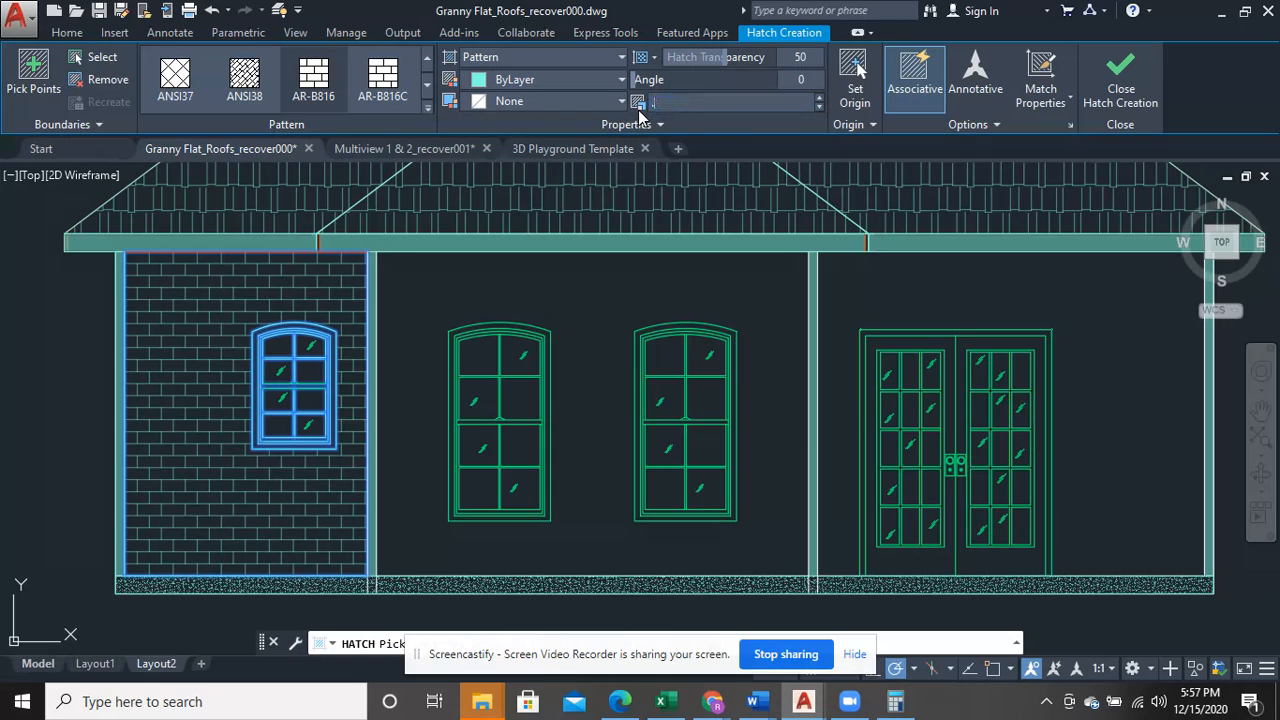
pyautogui.write('.4')
pyautogui.press('Return')
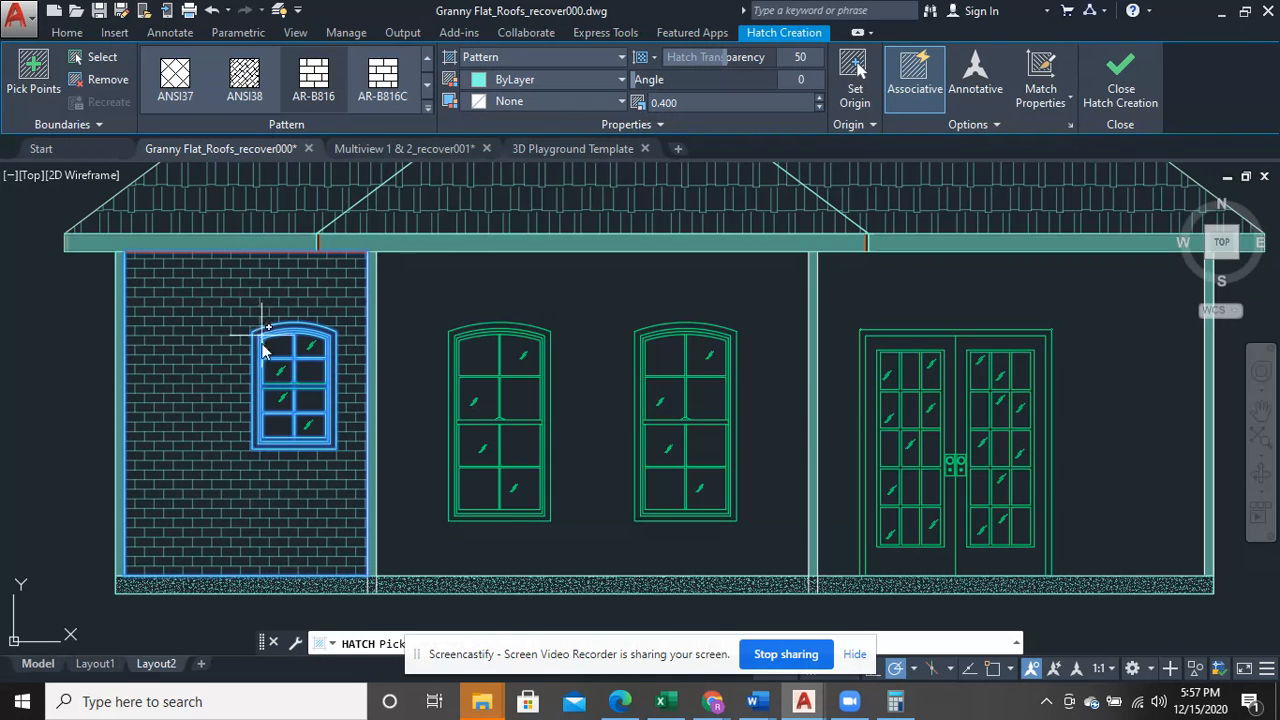
# - Pick a pane of the neighbouring tall window for hatching, and undo both it and the wall bay hatch
pyautogui.click(466, 459)
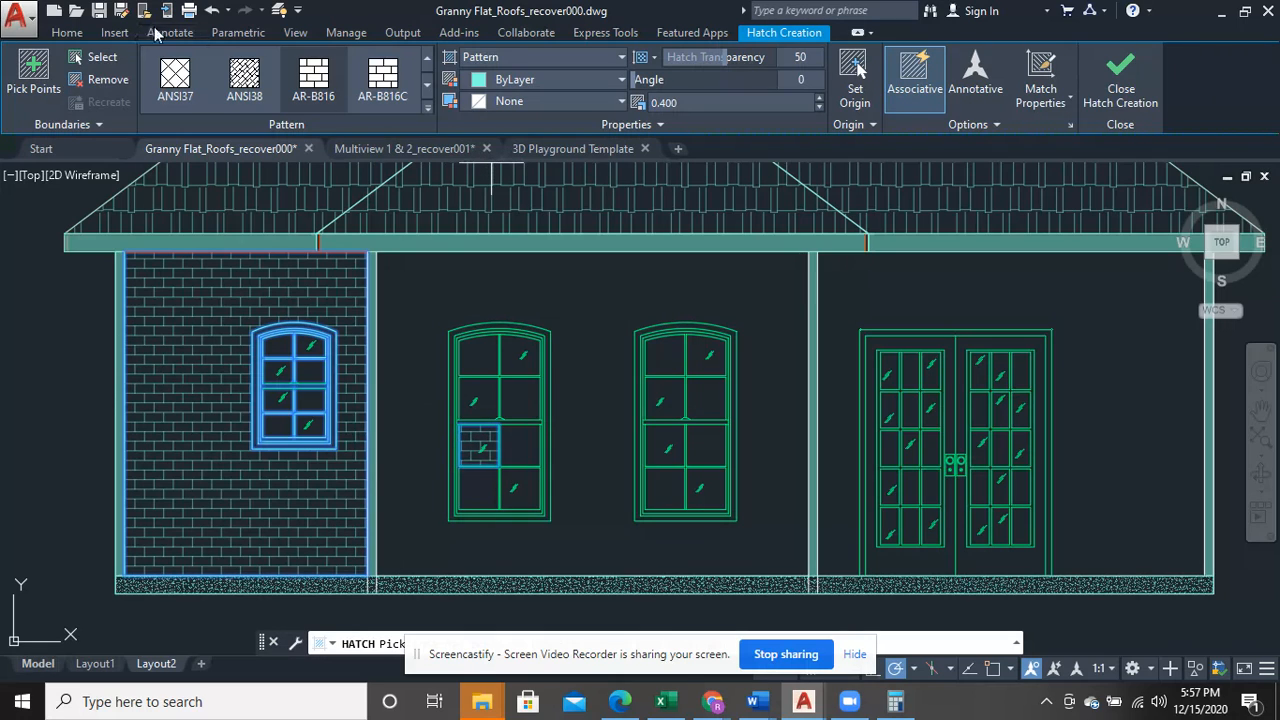
pyautogui.click(213, 11)
pyautogui.click(213, 11)
pyautogui.click(213, 11)
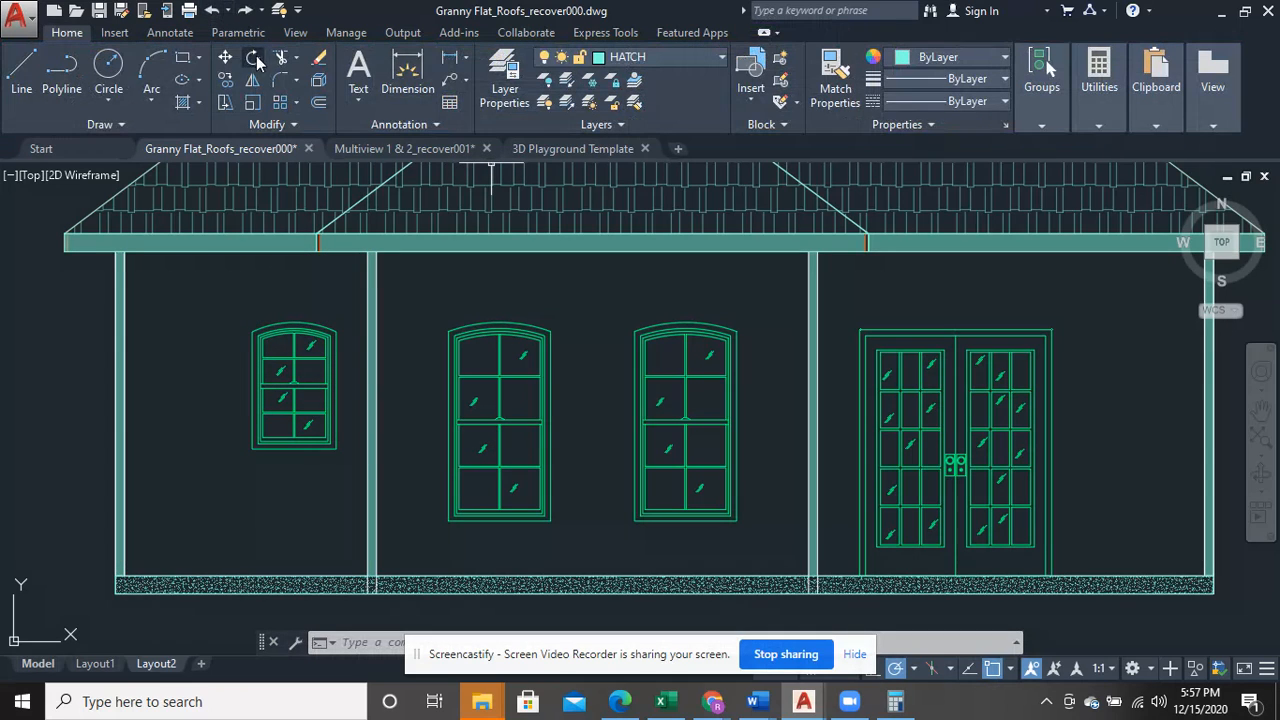
# - Hatch the wall bay around the small arched window again with the AR-B816 brick pattern
pyautogui.click(200, 101)
pyautogui.click(224, 141)
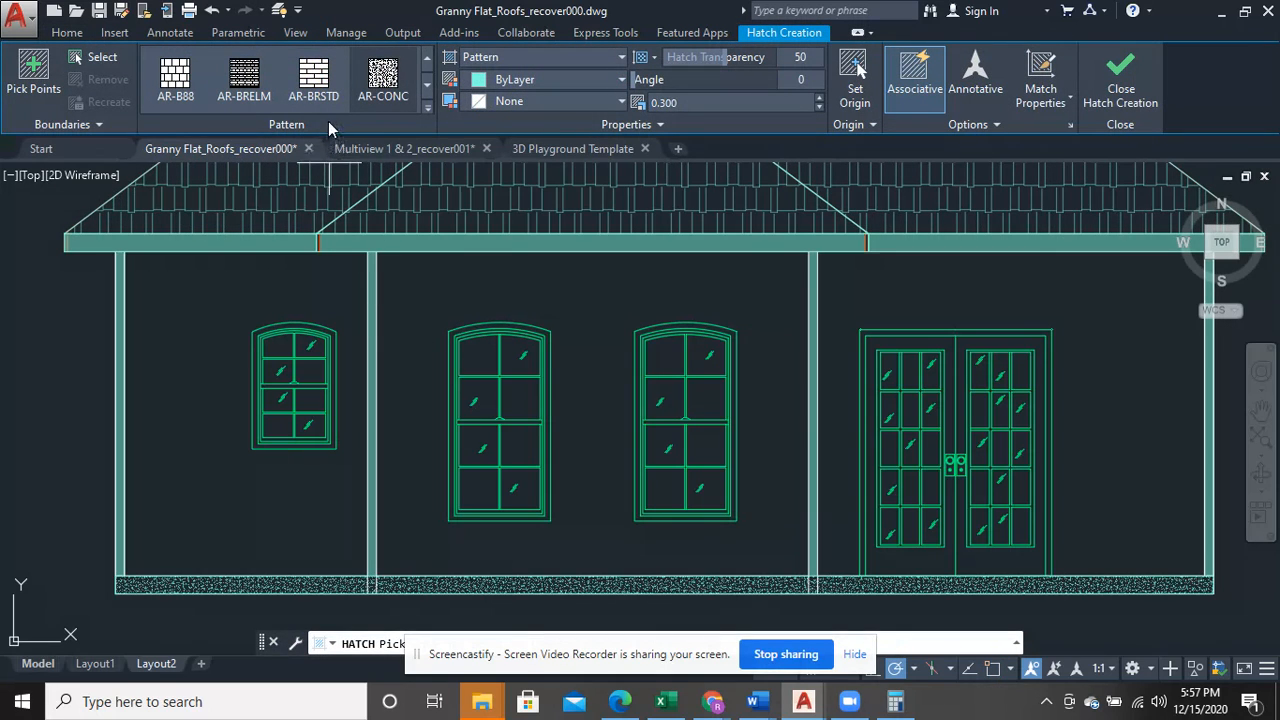
pyautogui.scroll(2, 315, 96)
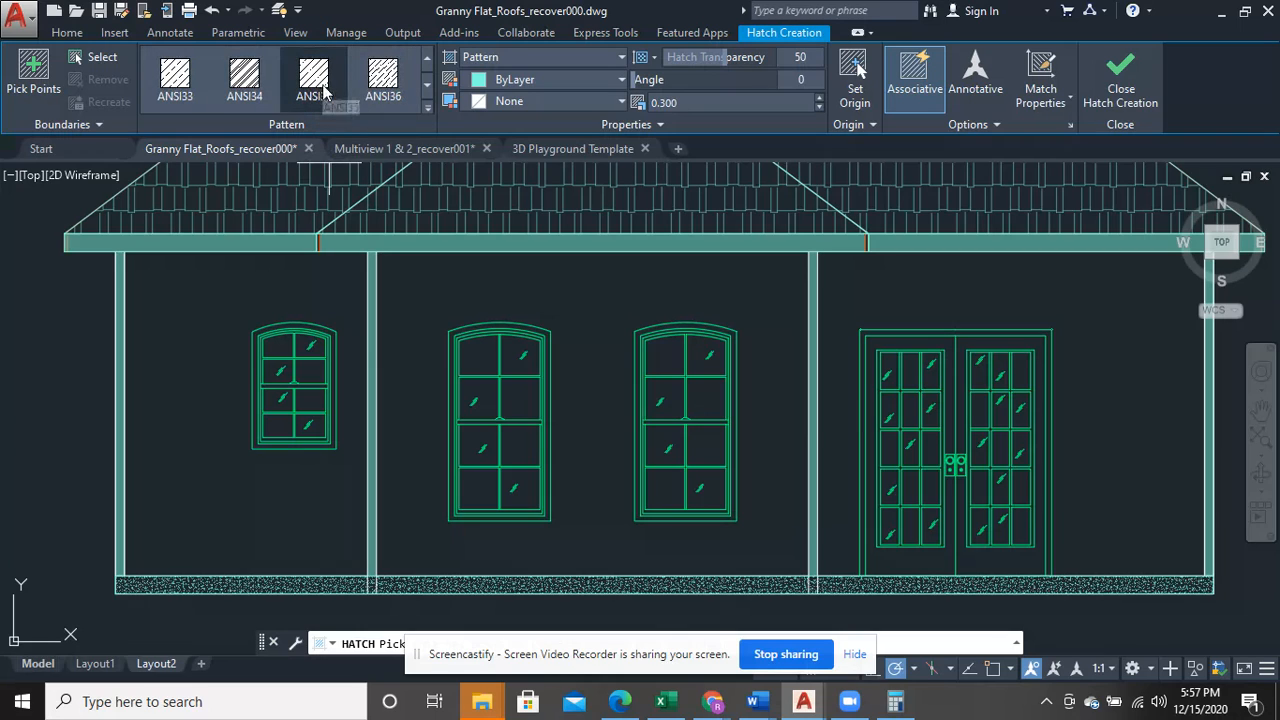
pyautogui.scroll(-1, 322, 95)
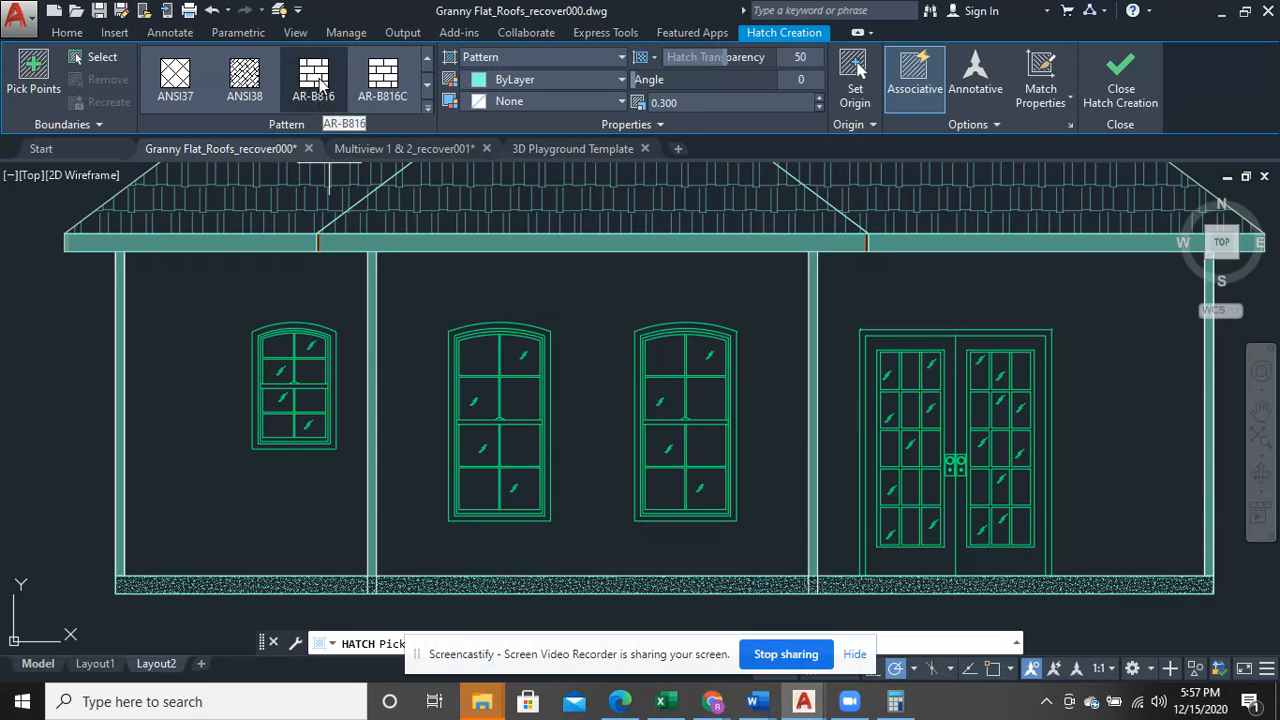
pyautogui.click(319, 85)
pyautogui.moveTo(332, 319)
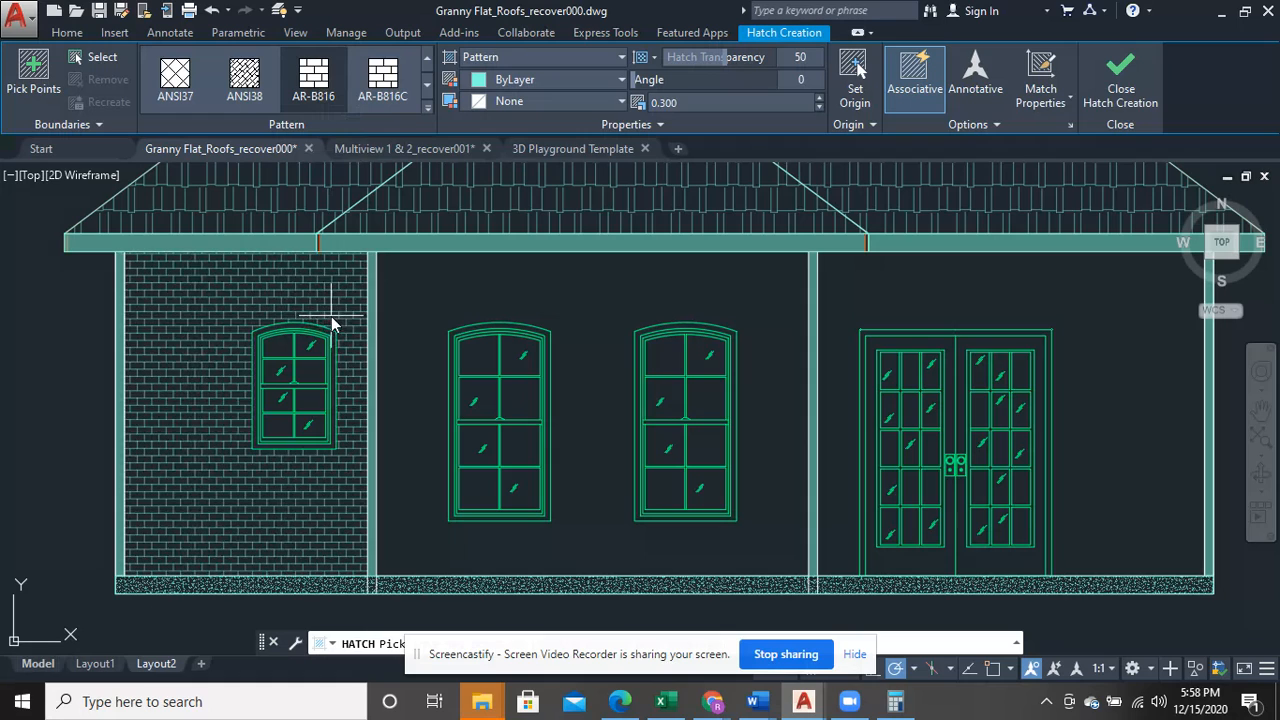
pyautogui.click(253, 309)
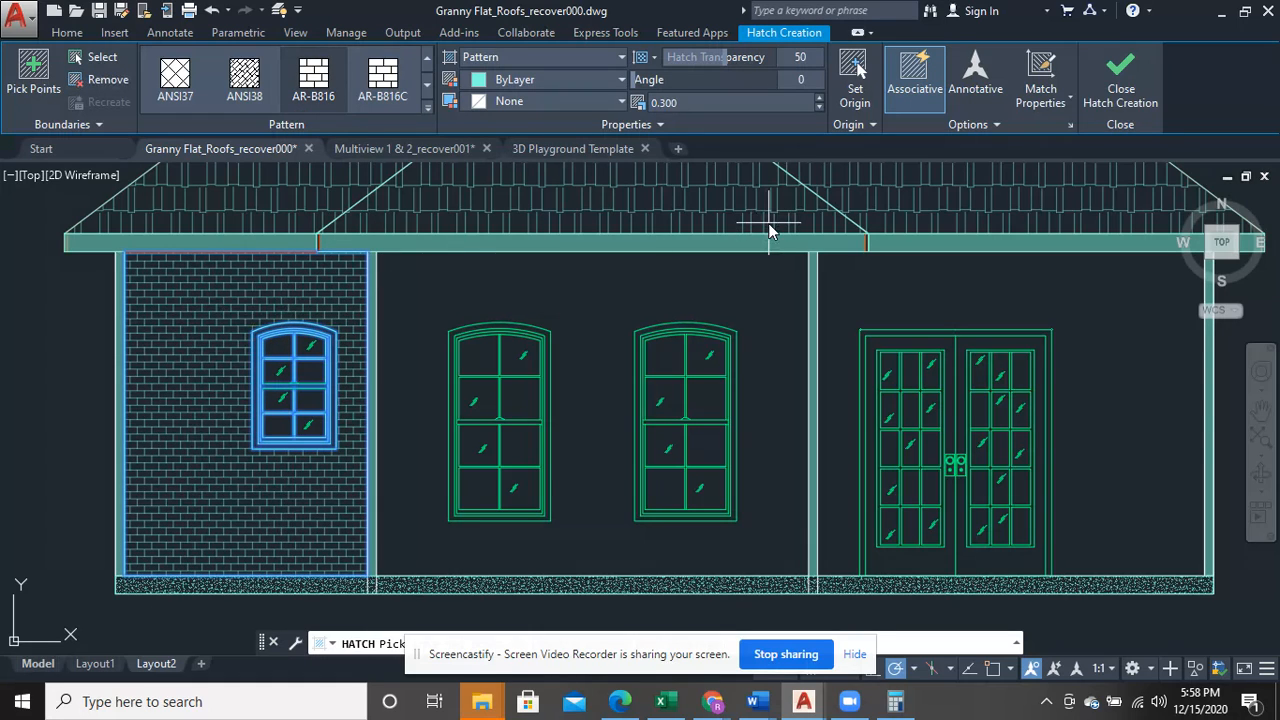
# - Try pattern scales of 0.6, 0.4 and 0.5 on the brick hatch around the small arched window
pyautogui.click(778, 103)
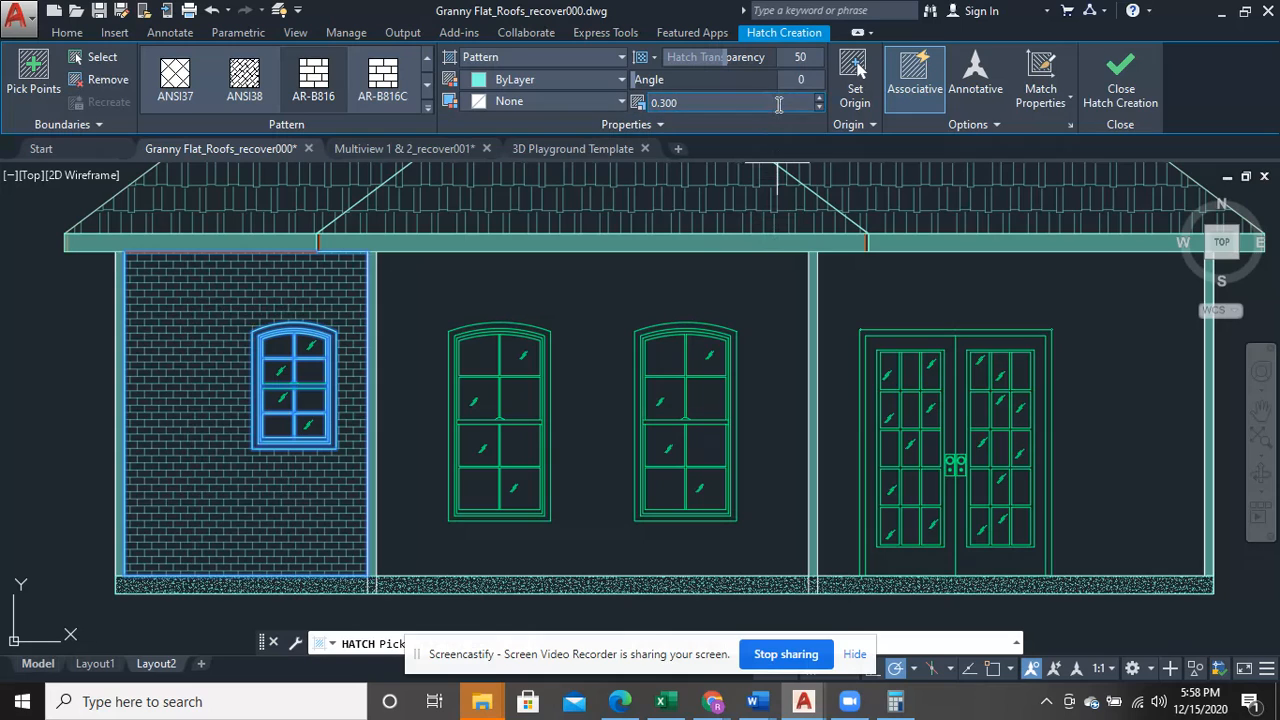
pyautogui.write('0.6')
pyautogui.press('Return')
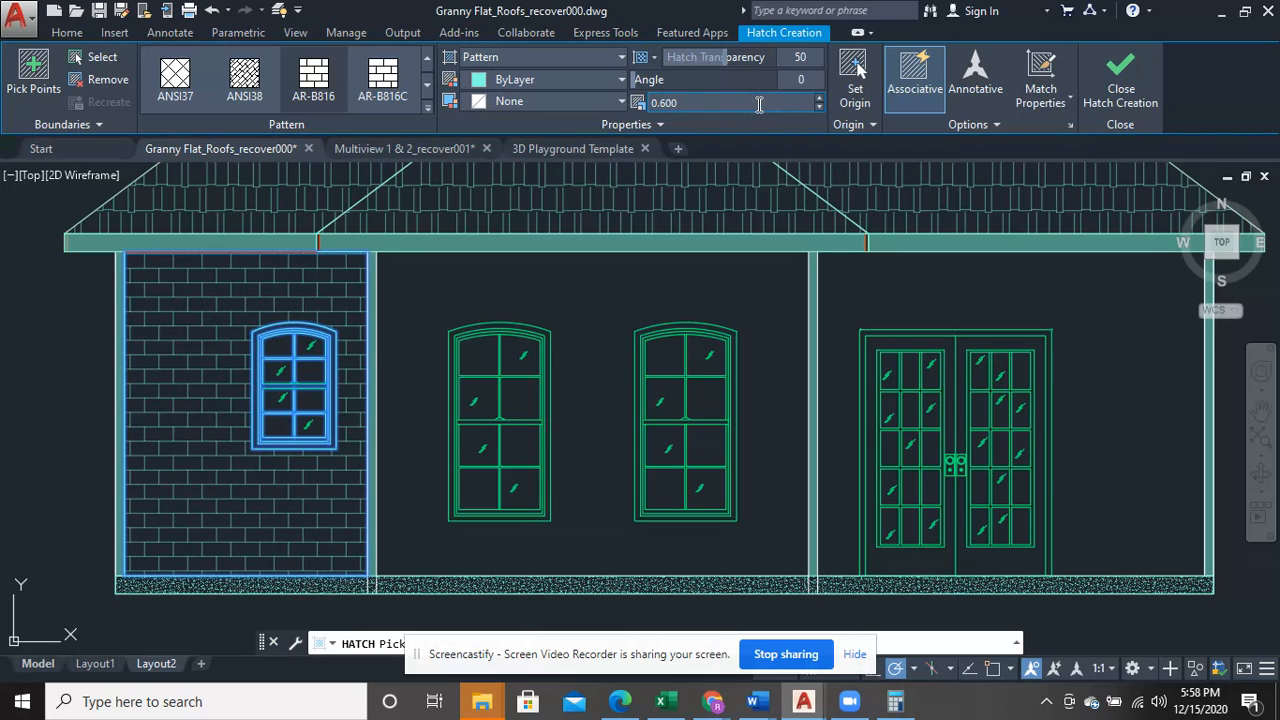
pyautogui.click(759, 104)
pyautogui.doubleClick(759, 104)
pyautogui.write('0.4')
pyautogui.press('Return')
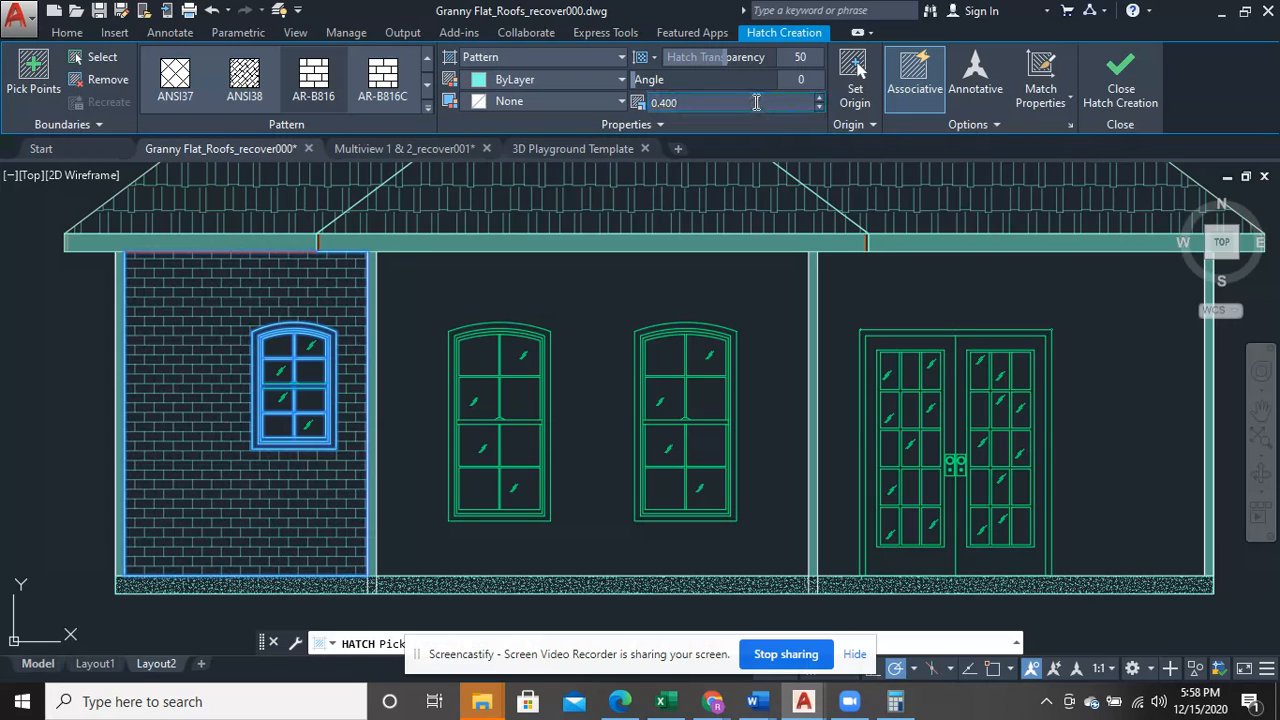
pyautogui.click(756, 102)
pyautogui.write('0.5')
pyautogui.press('Return')
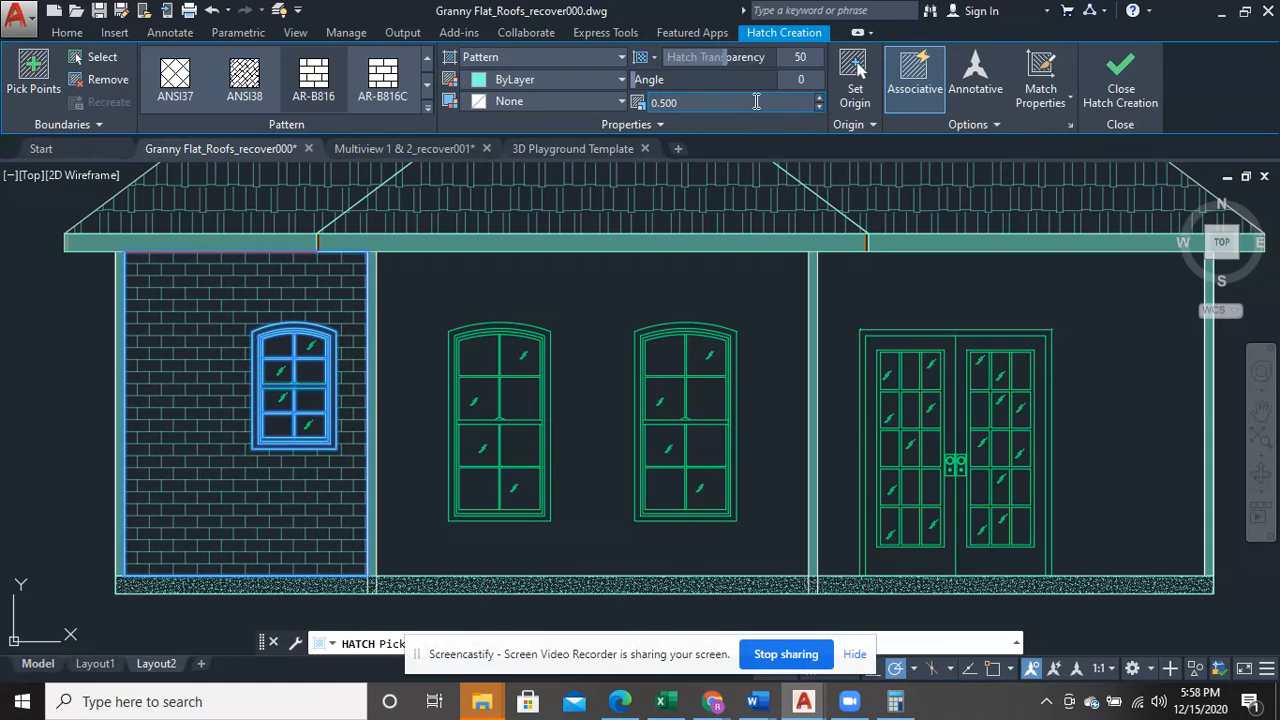
# - Set the pattern scale of the brick hatch around the small arched window to 0.45 and finish the hatch
pyautogui.click(756, 102)
pyautogui.write('0.45')
pyautogui.press('Return')
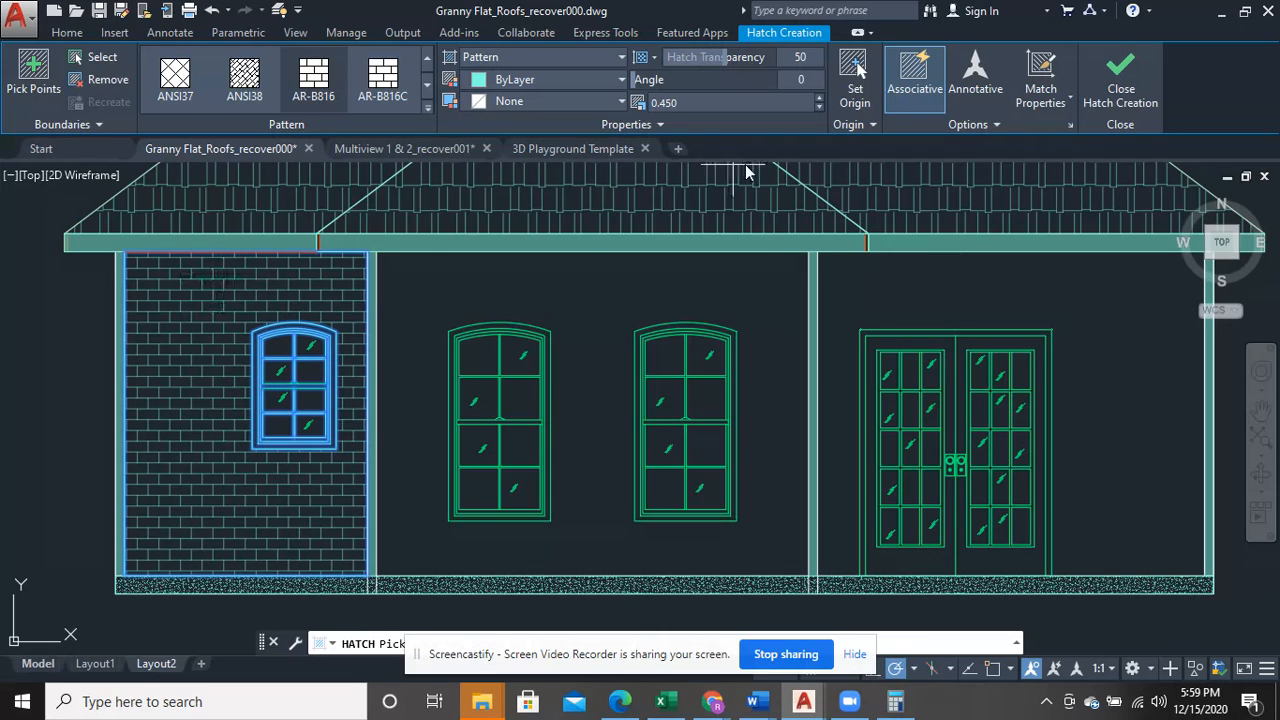
pyautogui.click(290, 275)
pyautogui.click(1121, 92)
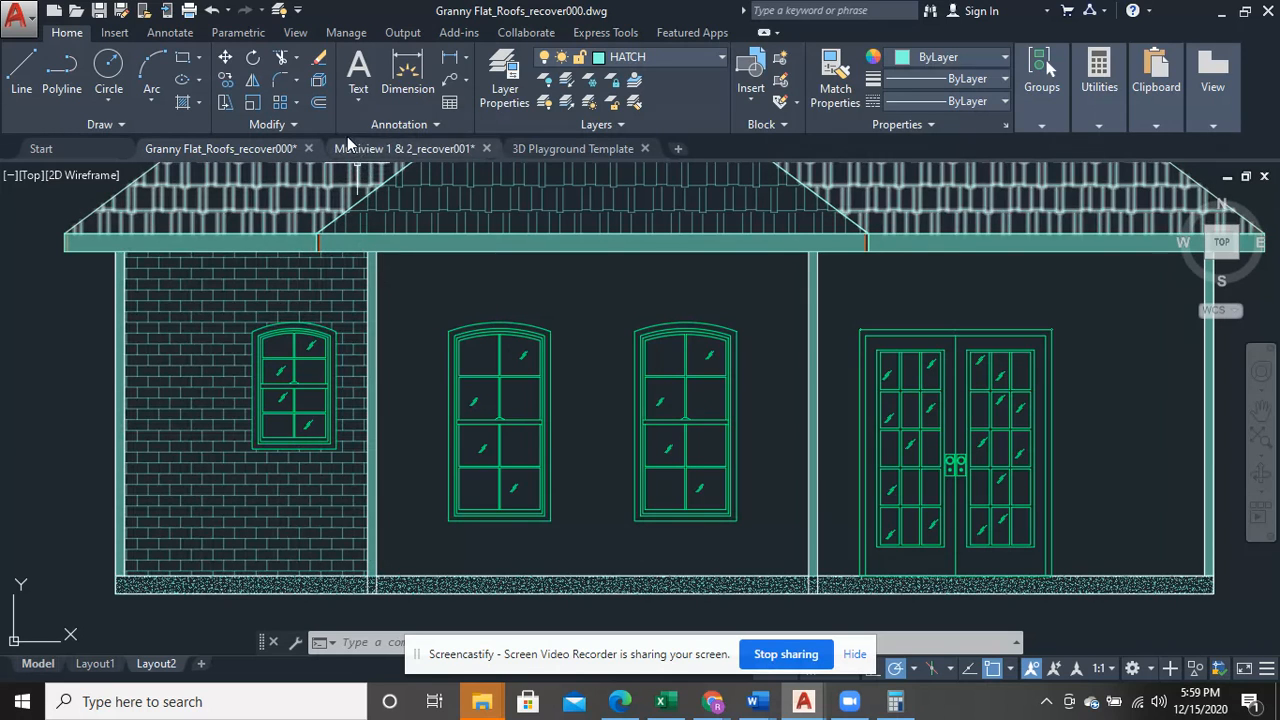
# - Hatch the wall bay around the double doors with the AR-B816 brick pattern at scale 0.45
pyautogui.click(199, 102)
pyautogui.click(205, 129)
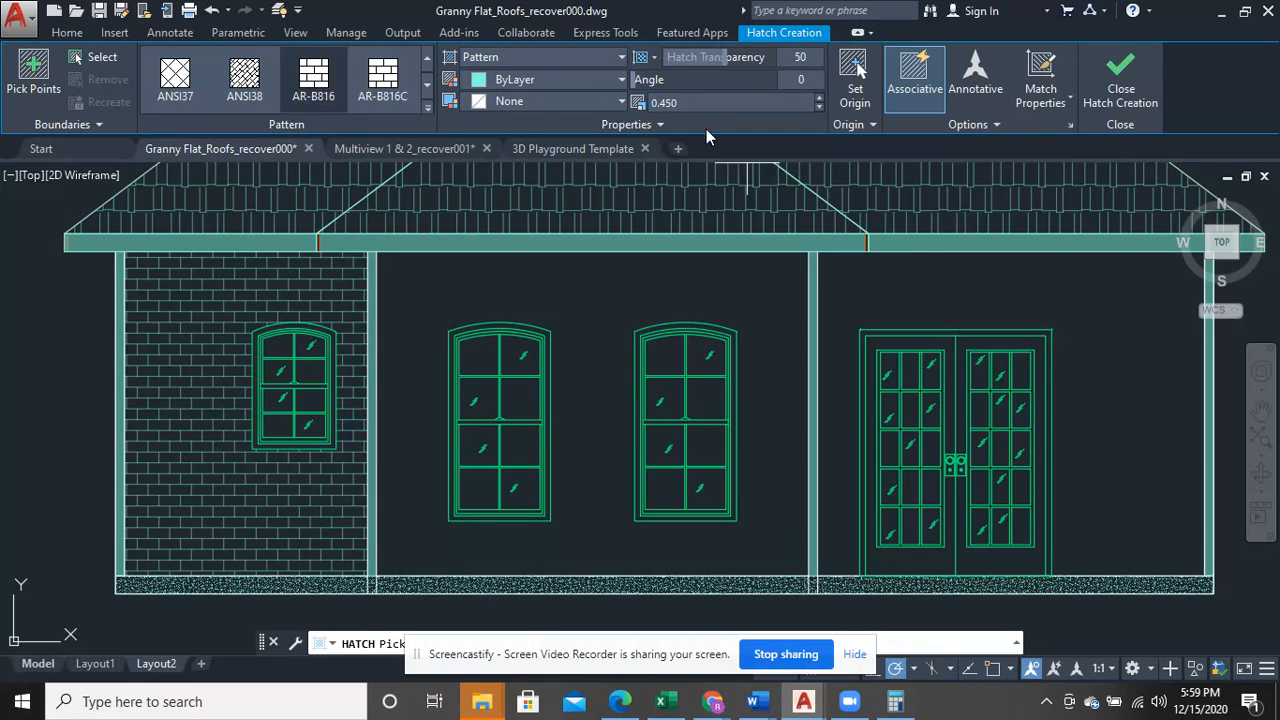
pyautogui.click(1070, 292)
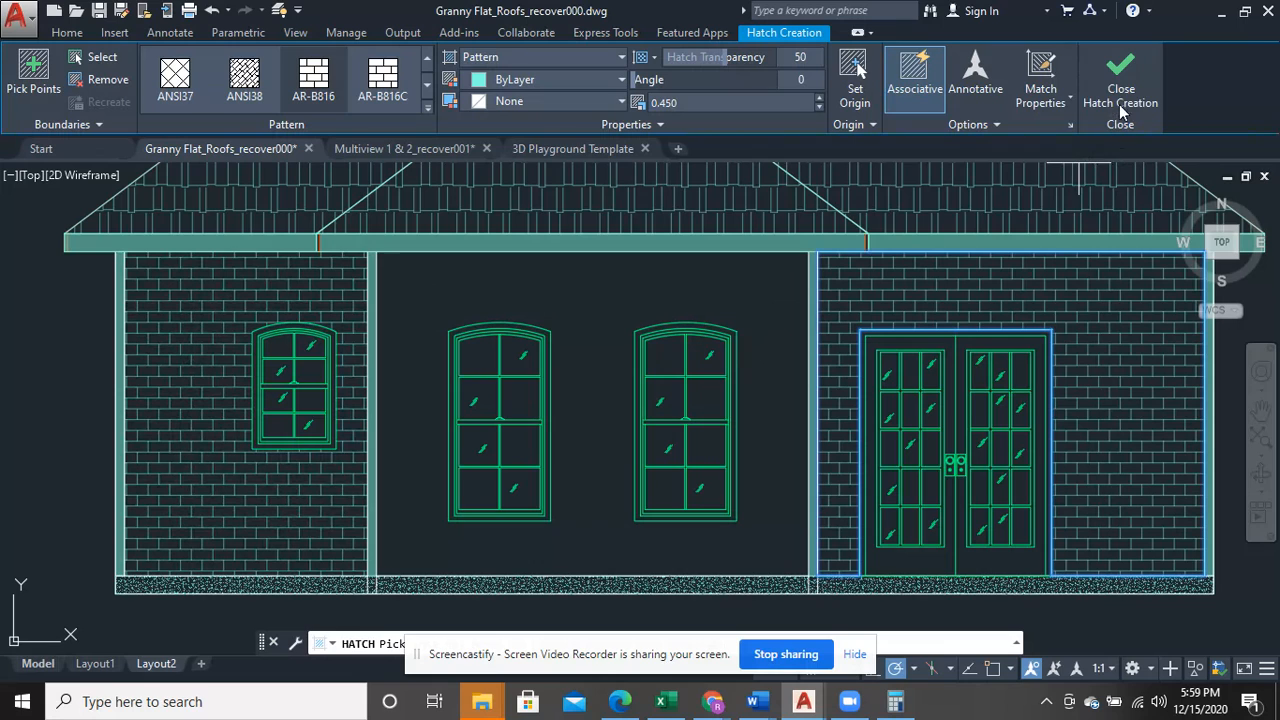
pyautogui.press('Return')
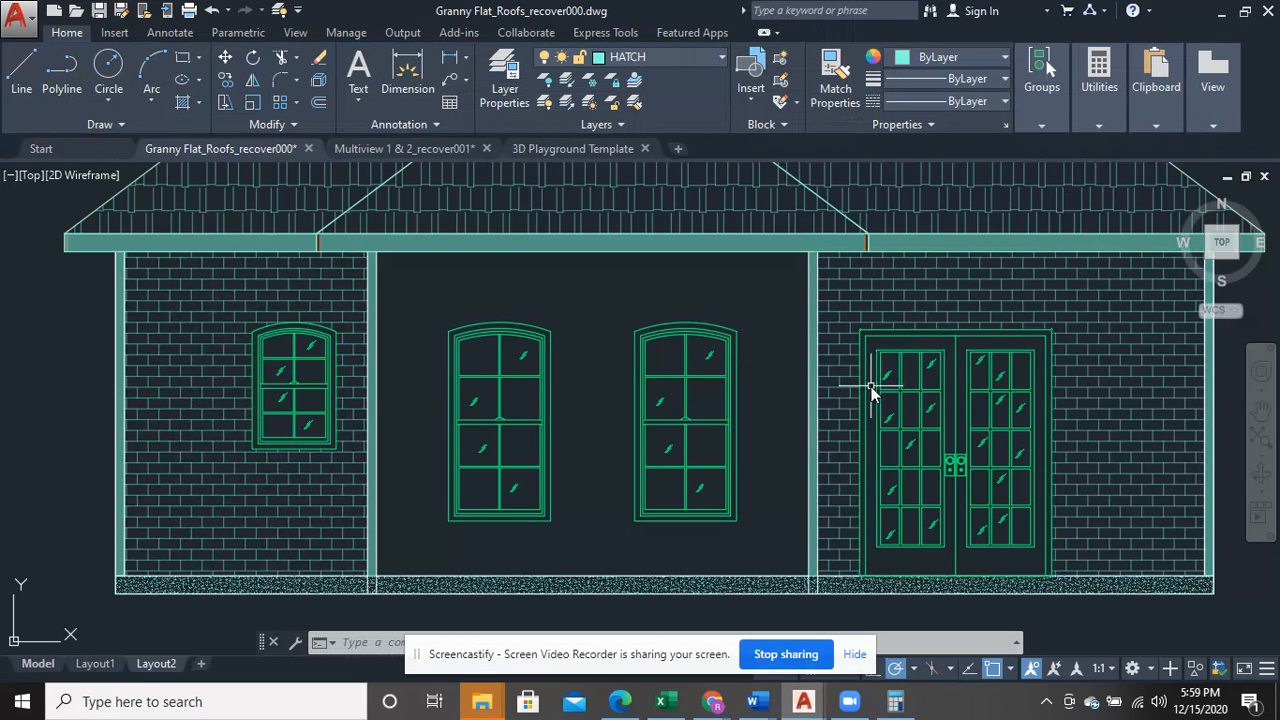
# - Try the GOST_GROUND pattern on the middle wall bay around the two tall arched windows, and discard it
pyautogui.scroll(-2, 866, 392)
pyautogui.moveTo(868, 387); pyautogui.dragTo(765, 384, button='middle')
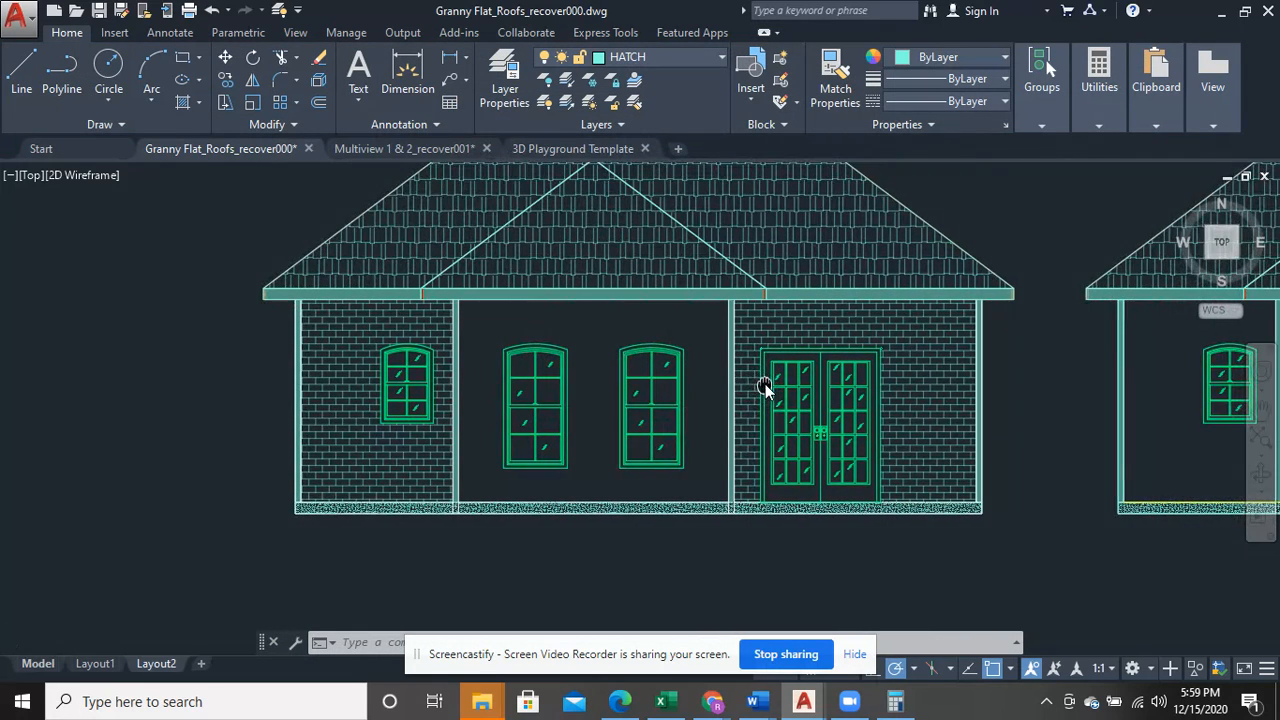
pyautogui.scroll(2, 765, 384)
pyautogui.moveTo(623, 434); pyautogui.dragTo(677, 437, button='middle')
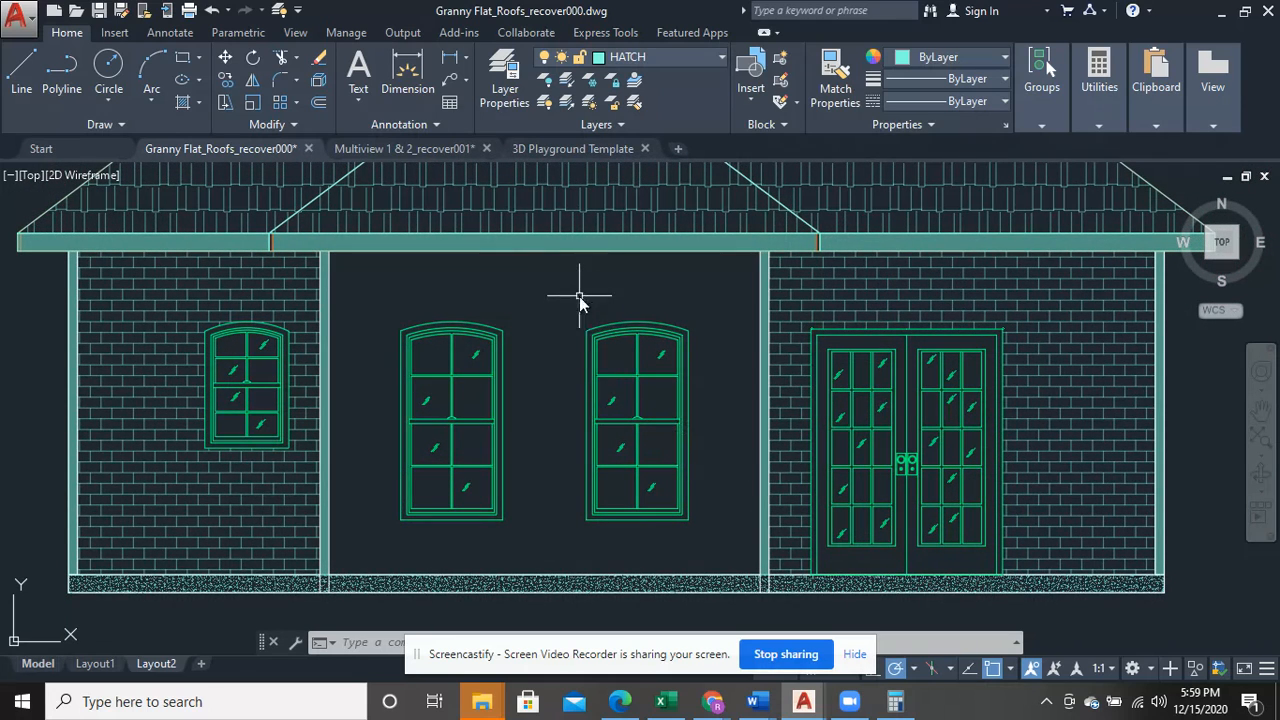
pyautogui.click(199, 103)
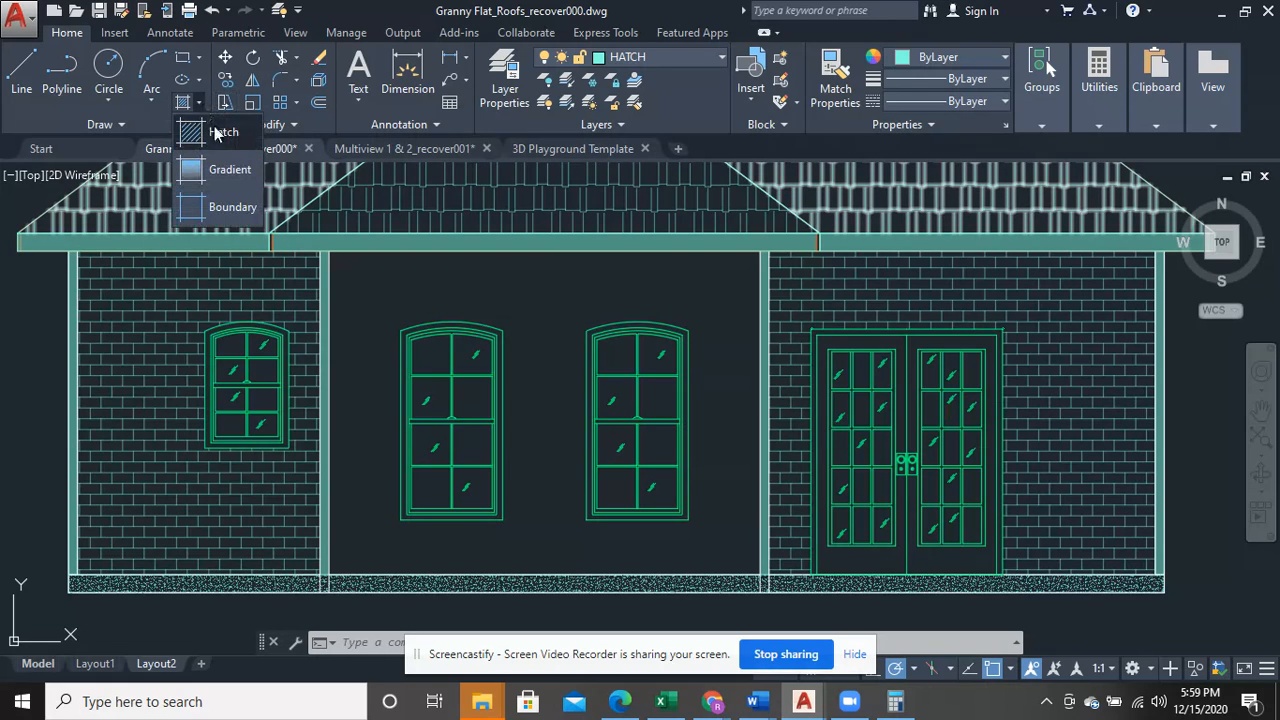
pyautogui.click(232, 142)
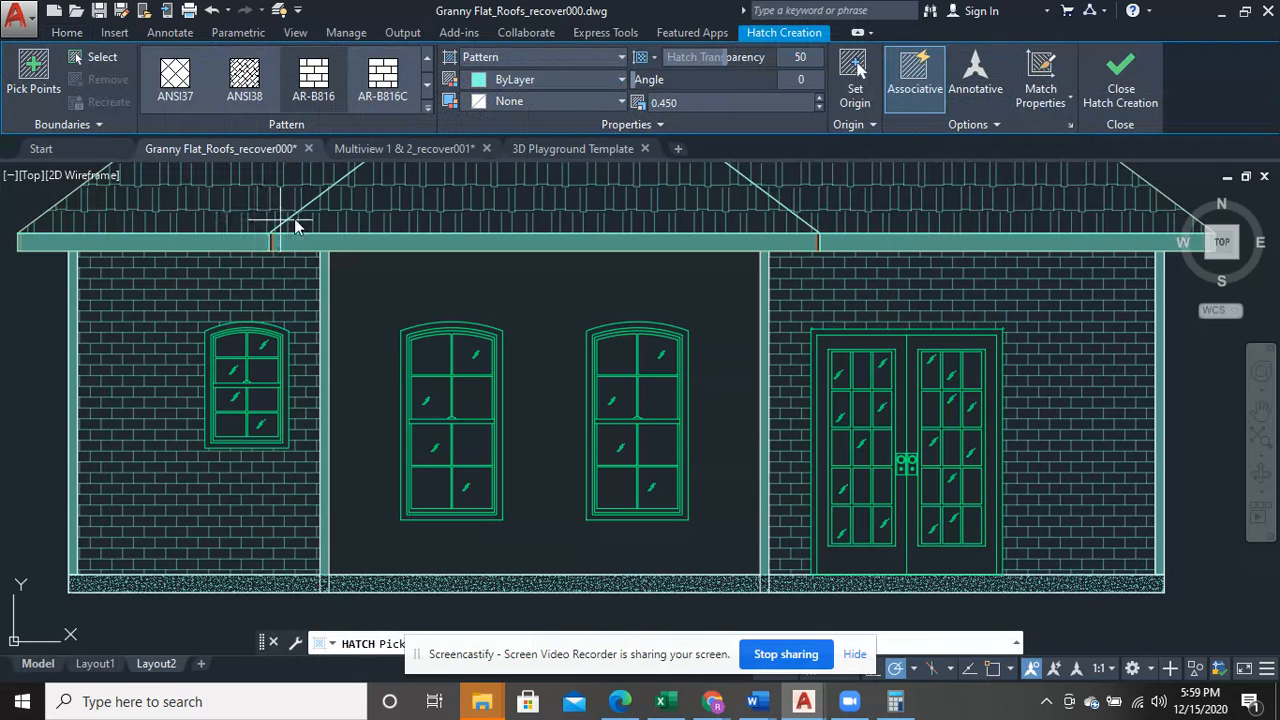
pyautogui.click(426, 88)
pyautogui.click(426, 88)
pyautogui.click(426, 88)
pyautogui.click(426, 88)
pyautogui.click(426, 88)
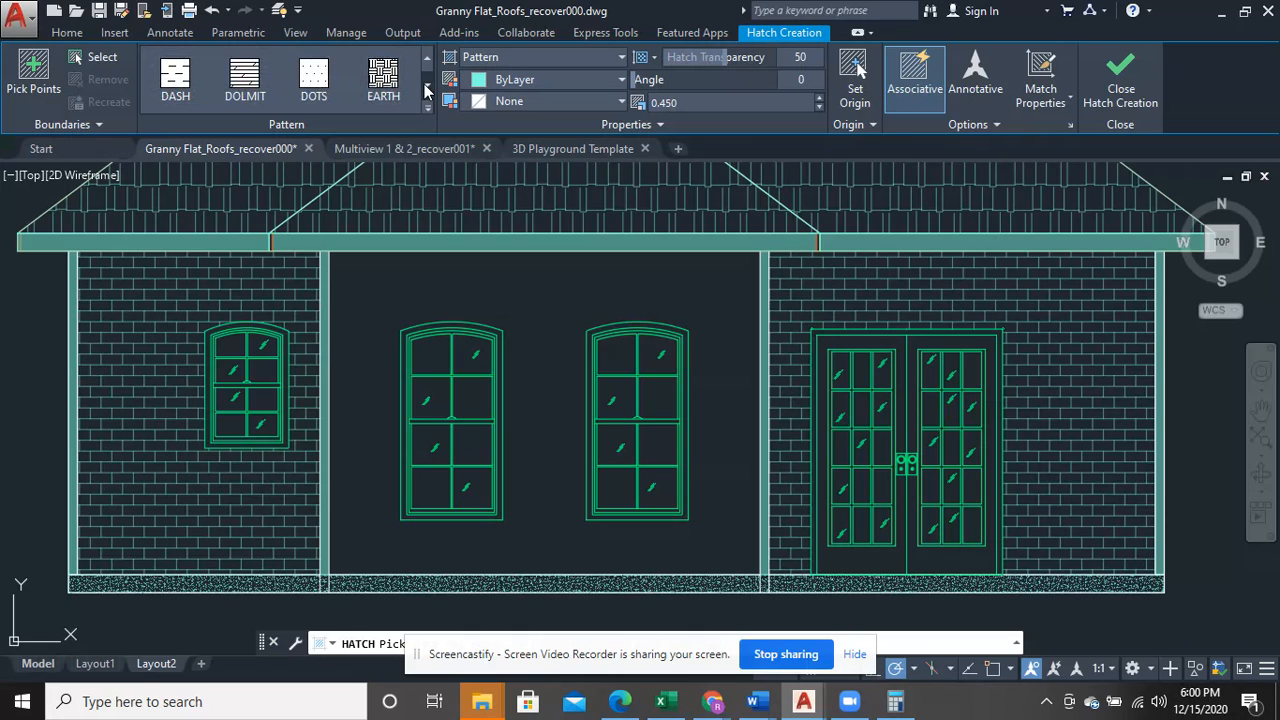
pyautogui.click(426, 88)
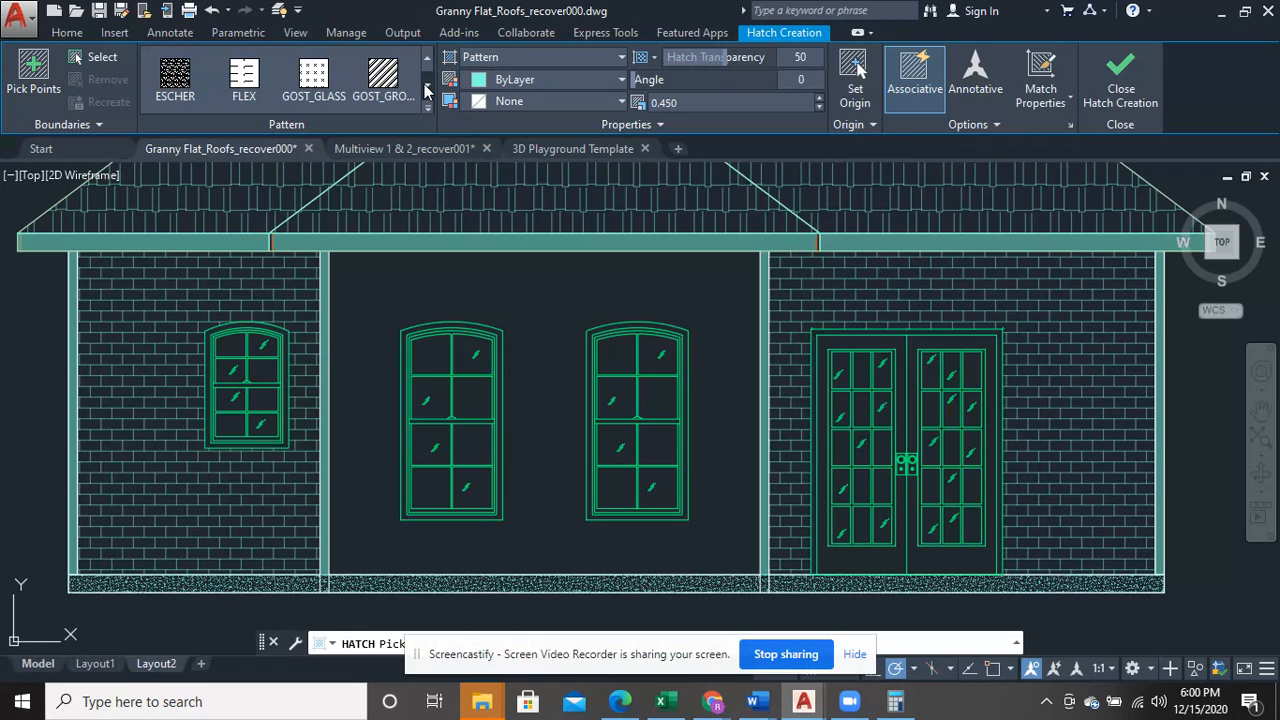
pyautogui.click(383, 78)
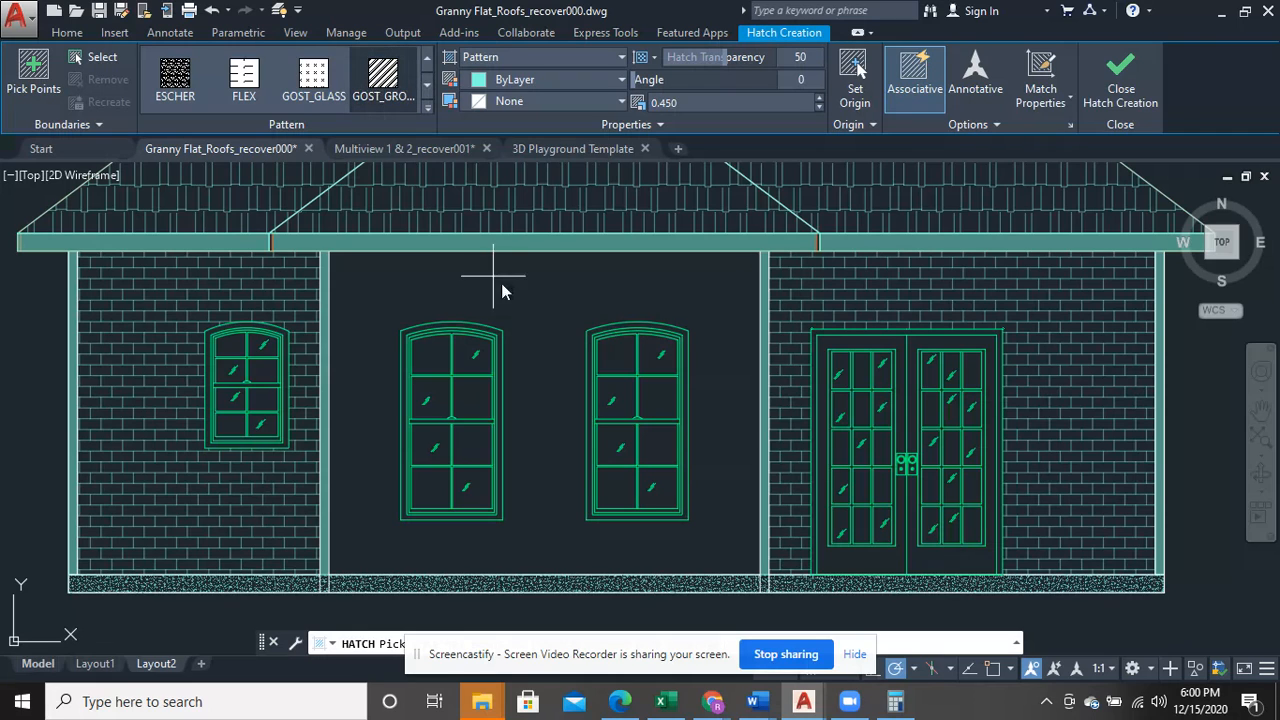
pyautogui.click(530, 295)
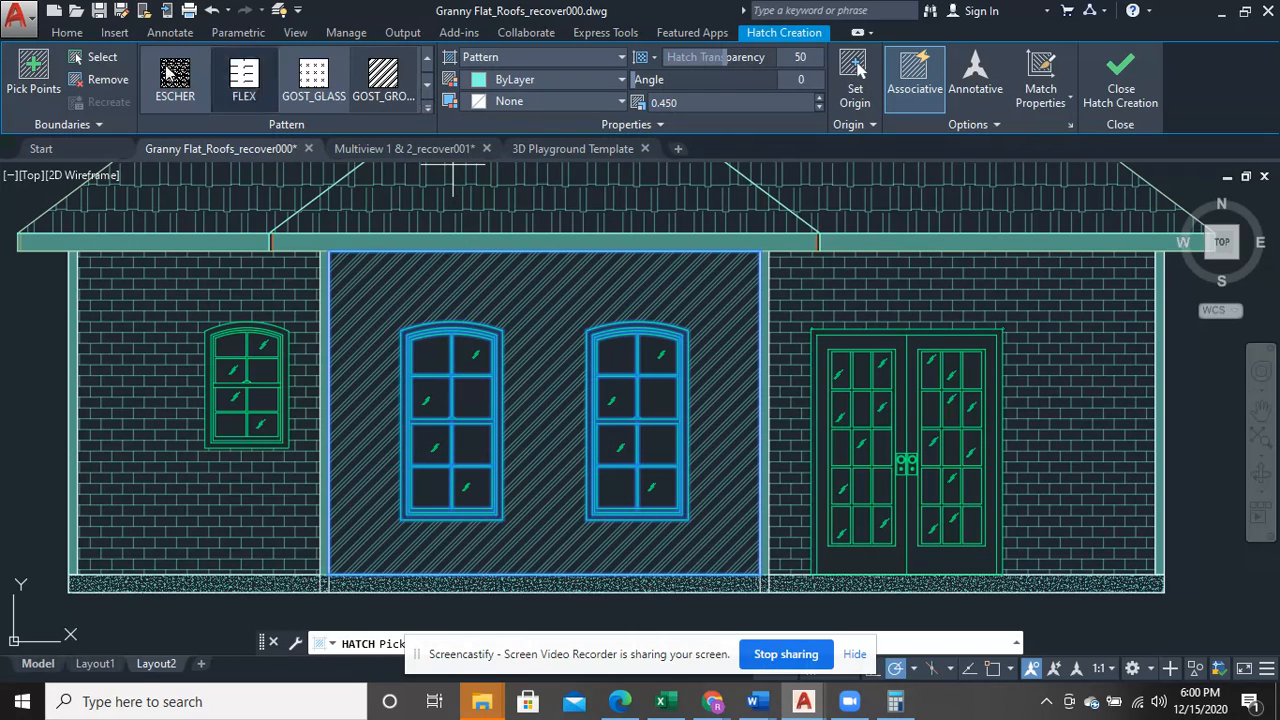
pyautogui.click(220, 10)
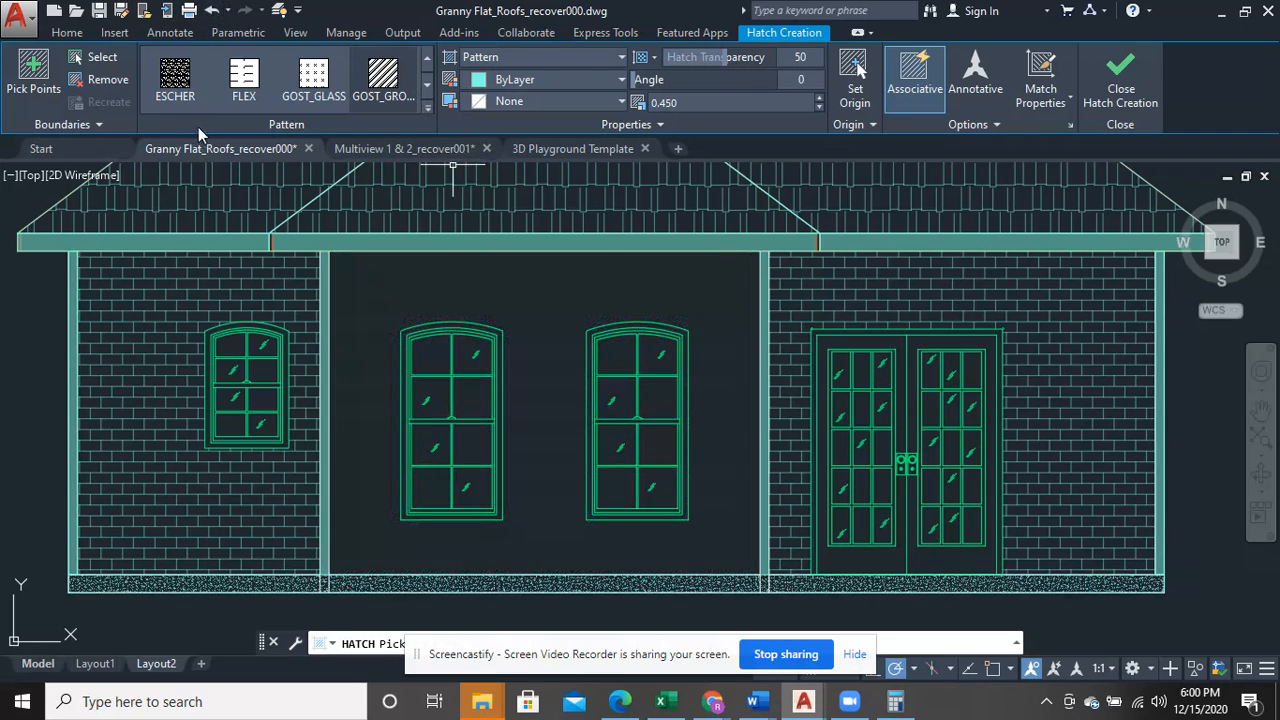
pyautogui.press('Escape')
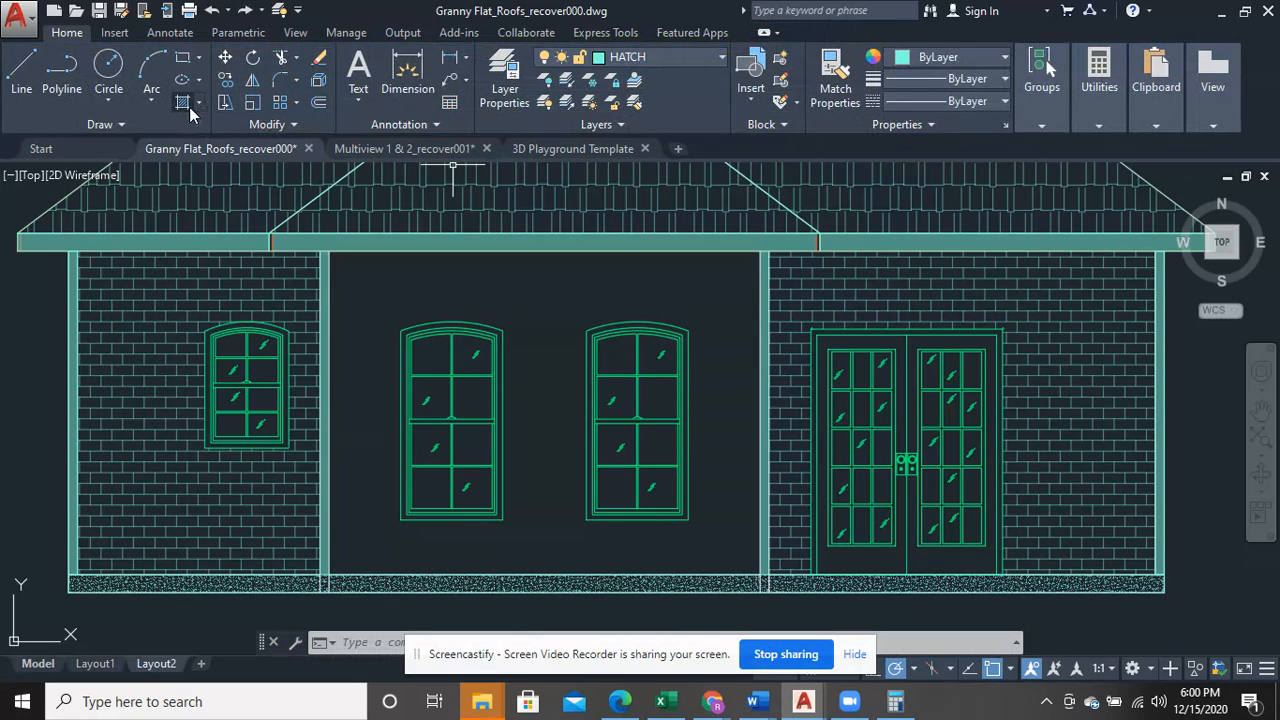
# - Start a new hatch and browse the pattern library for a suitable middle wall bay pattern
pyautogui.click(204, 100)
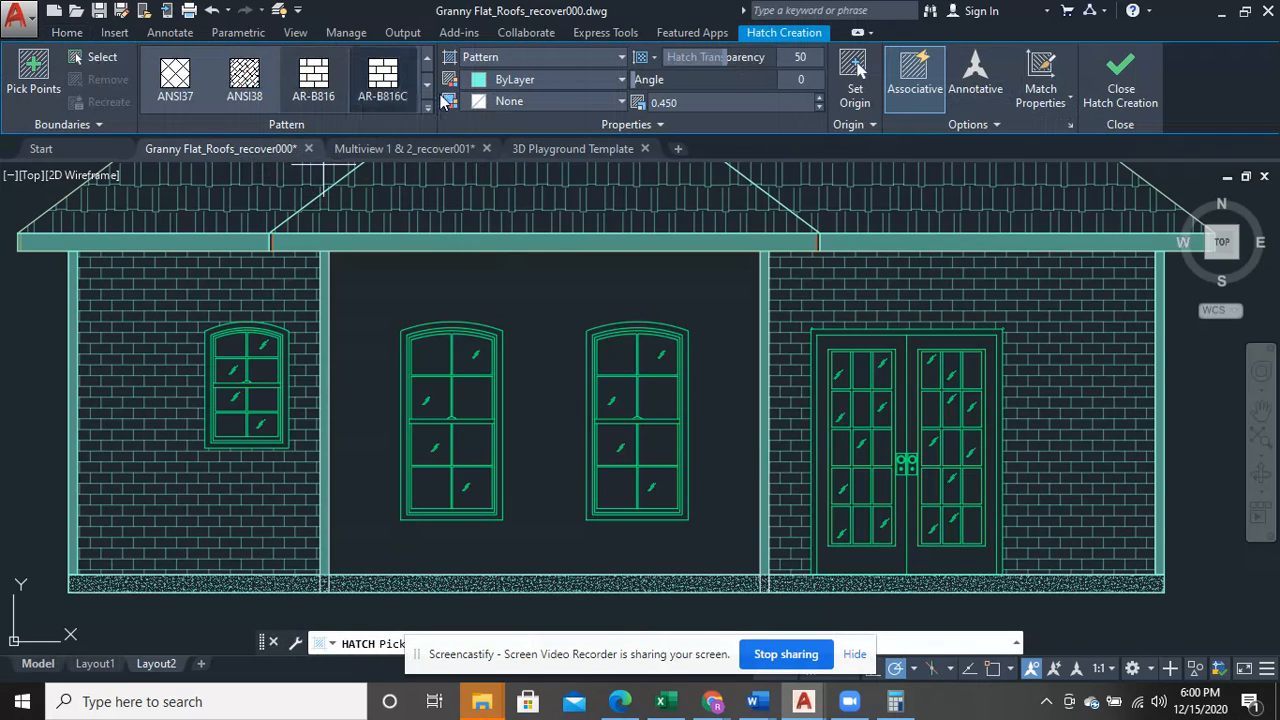
pyautogui.click(427, 87)
pyautogui.click(427, 87)
pyautogui.click(427, 87)
pyautogui.click(427, 87)
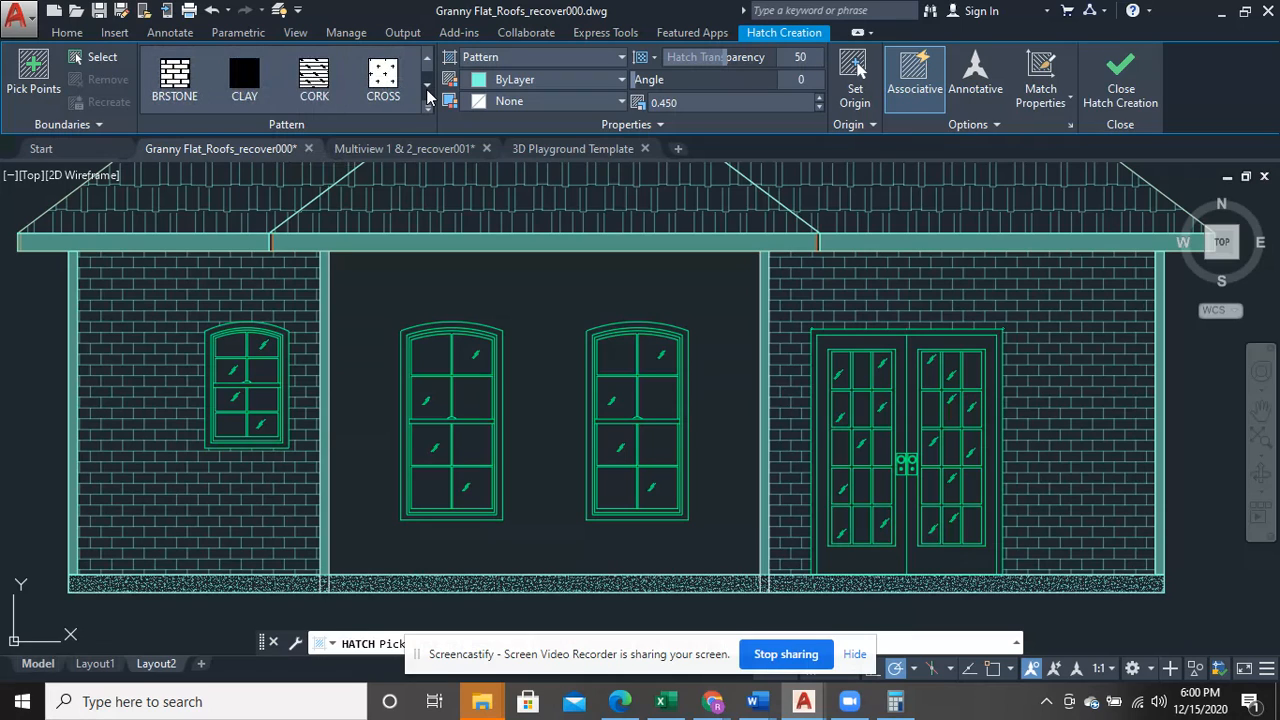
pyautogui.click(427, 87)
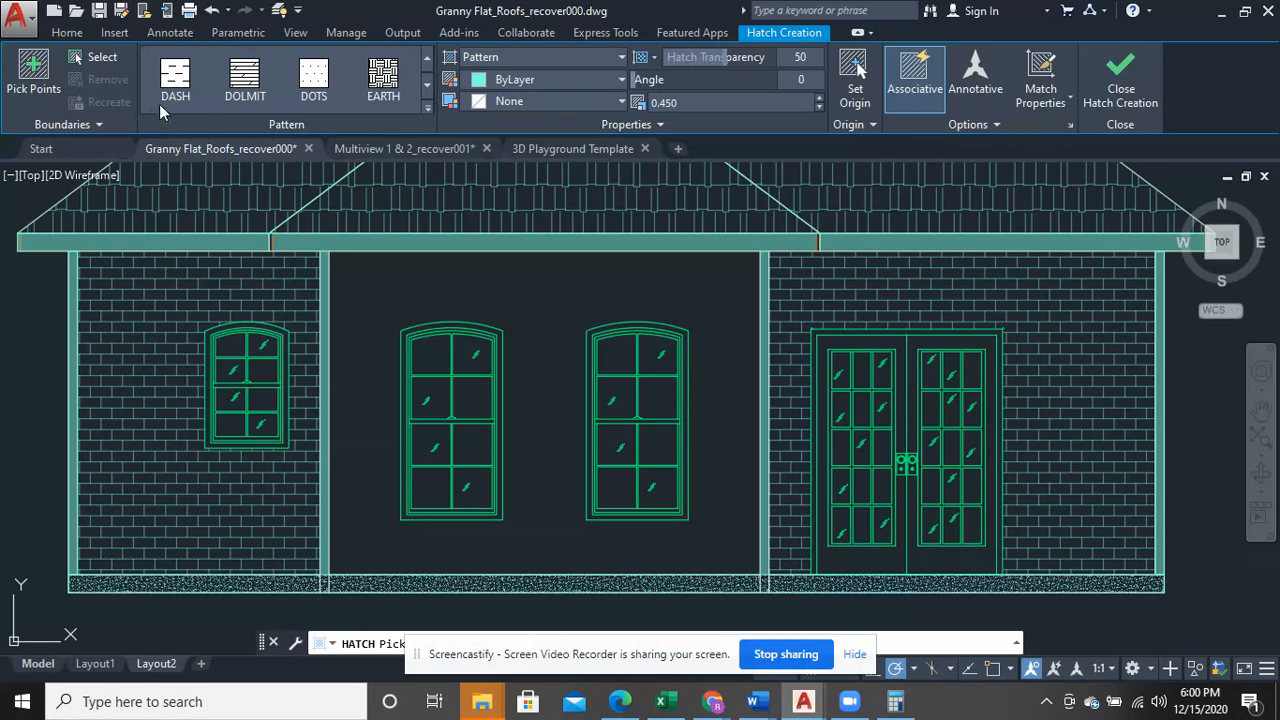
pyautogui.click(428, 91)
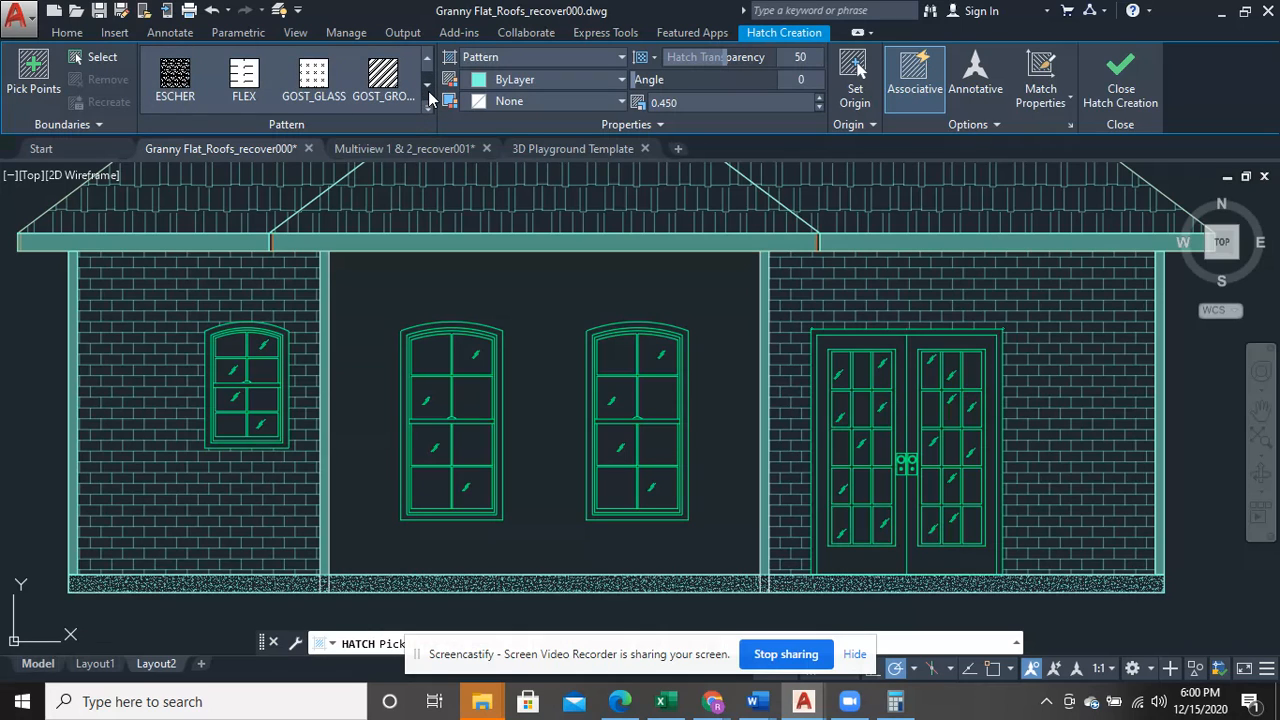
pyautogui.click(428, 91)
pyautogui.click(428, 91)
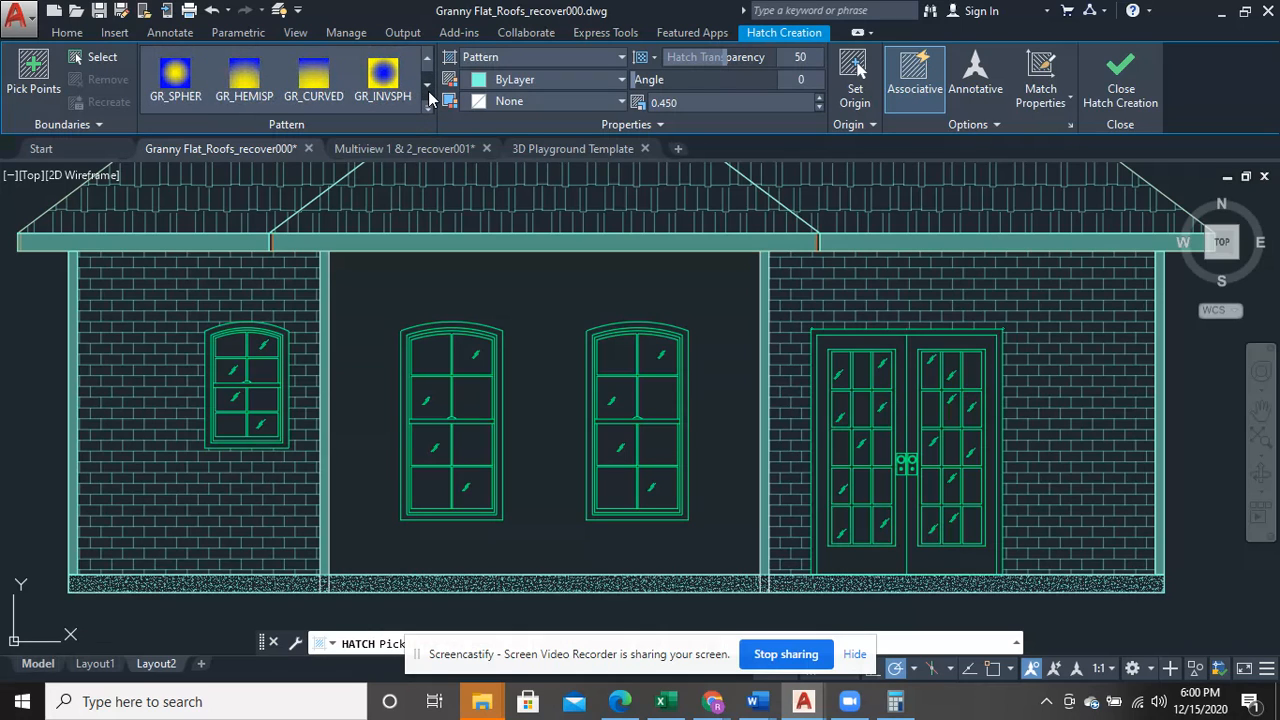
pyautogui.click(428, 91)
pyautogui.click(428, 91)
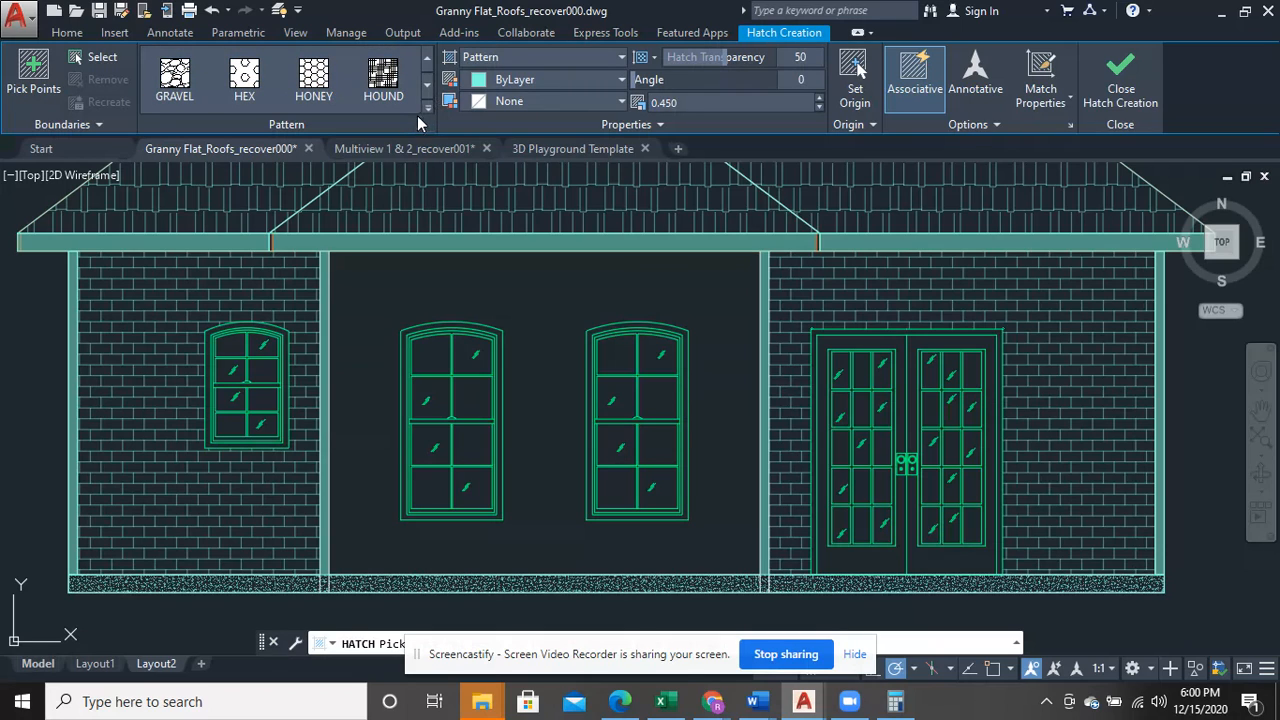
pyautogui.click(428, 91)
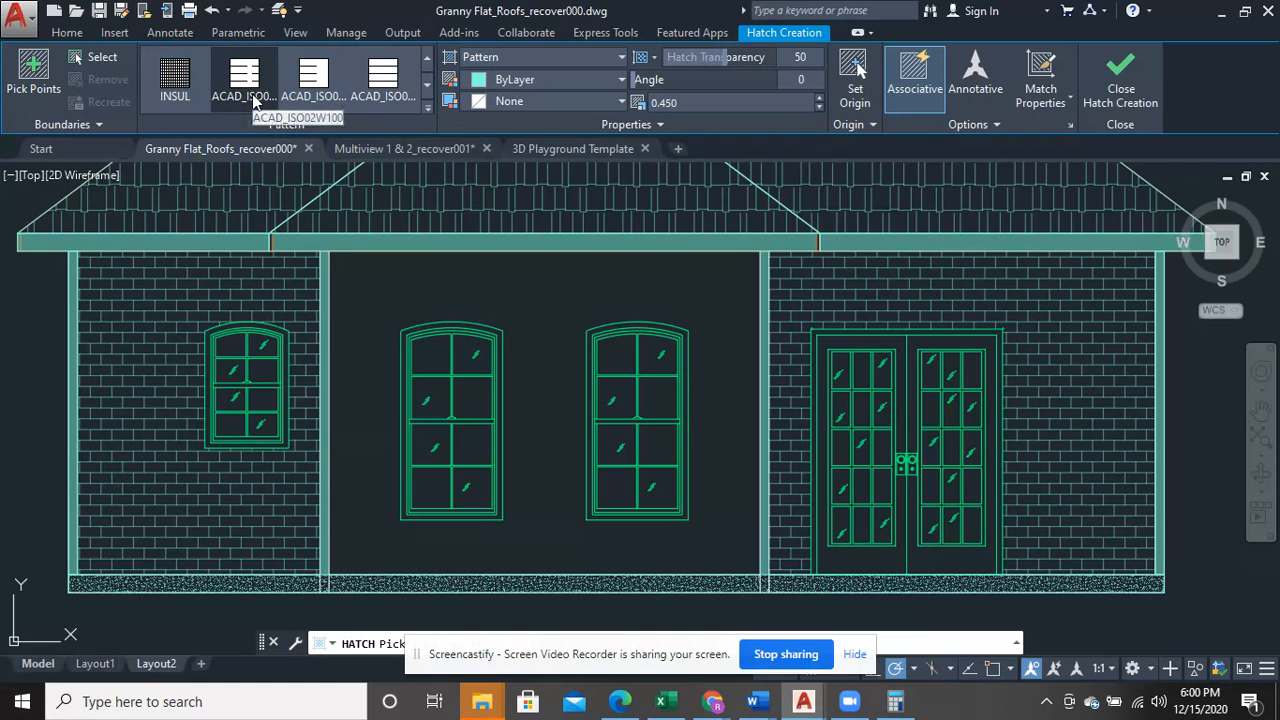
pyautogui.click(428, 85)
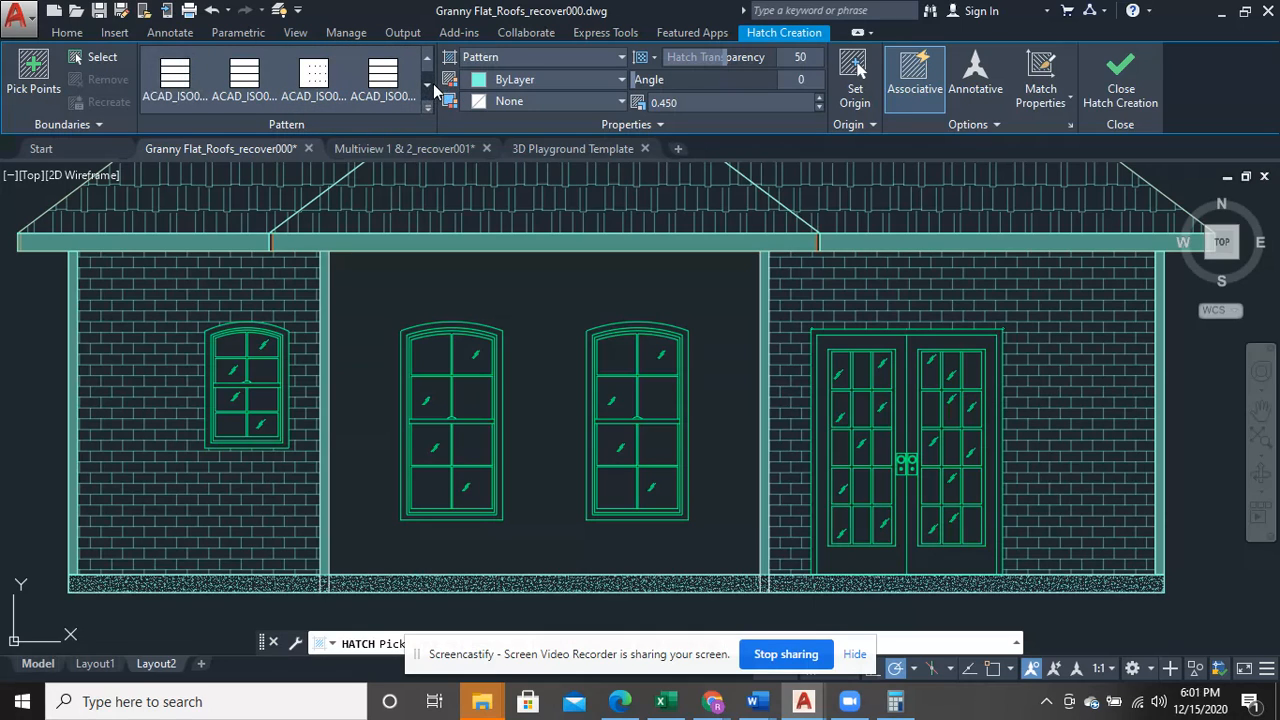
pyautogui.click(430, 65)
pyautogui.click(430, 65)
pyautogui.click(430, 65)
pyautogui.click(430, 65)
pyautogui.click(430, 65)
pyautogui.click(430, 65)
pyautogui.click(430, 65)
pyautogui.click(430, 65)
pyautogui.click(430, 65)
pyautogui.click(430, 65)
pyautogui.click(430, 65)
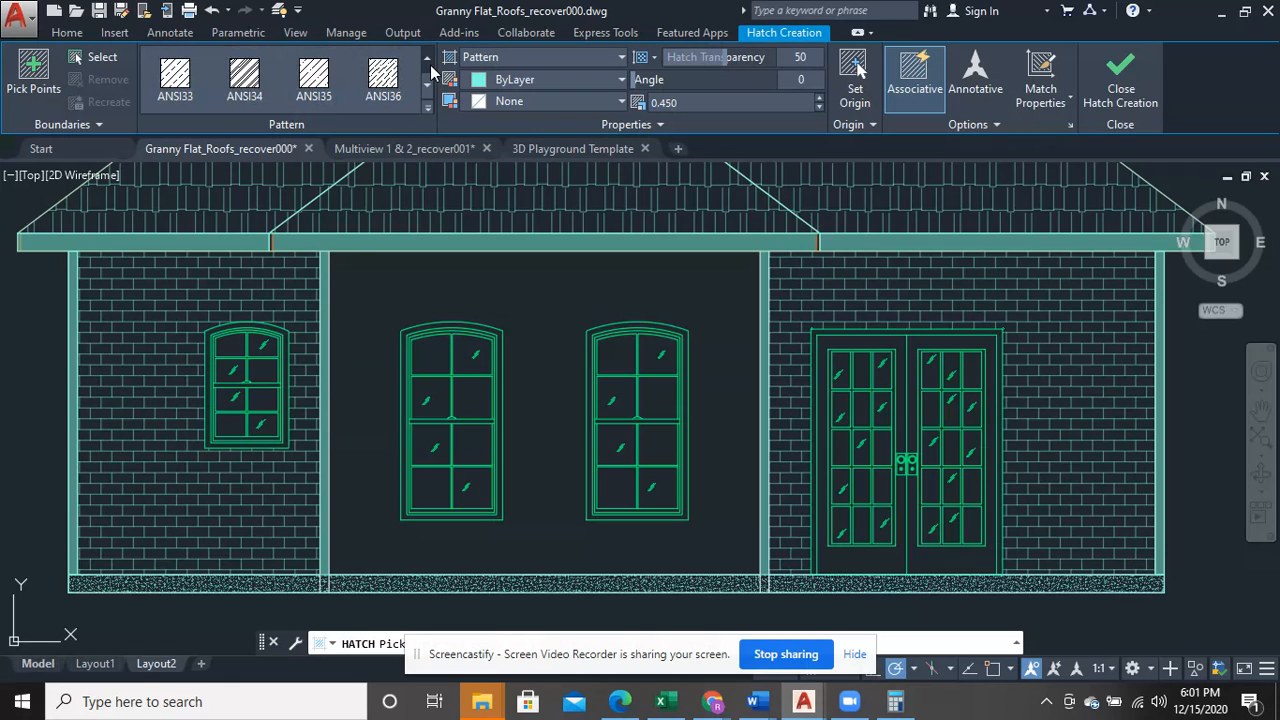
pyautogui.click(430, 65)
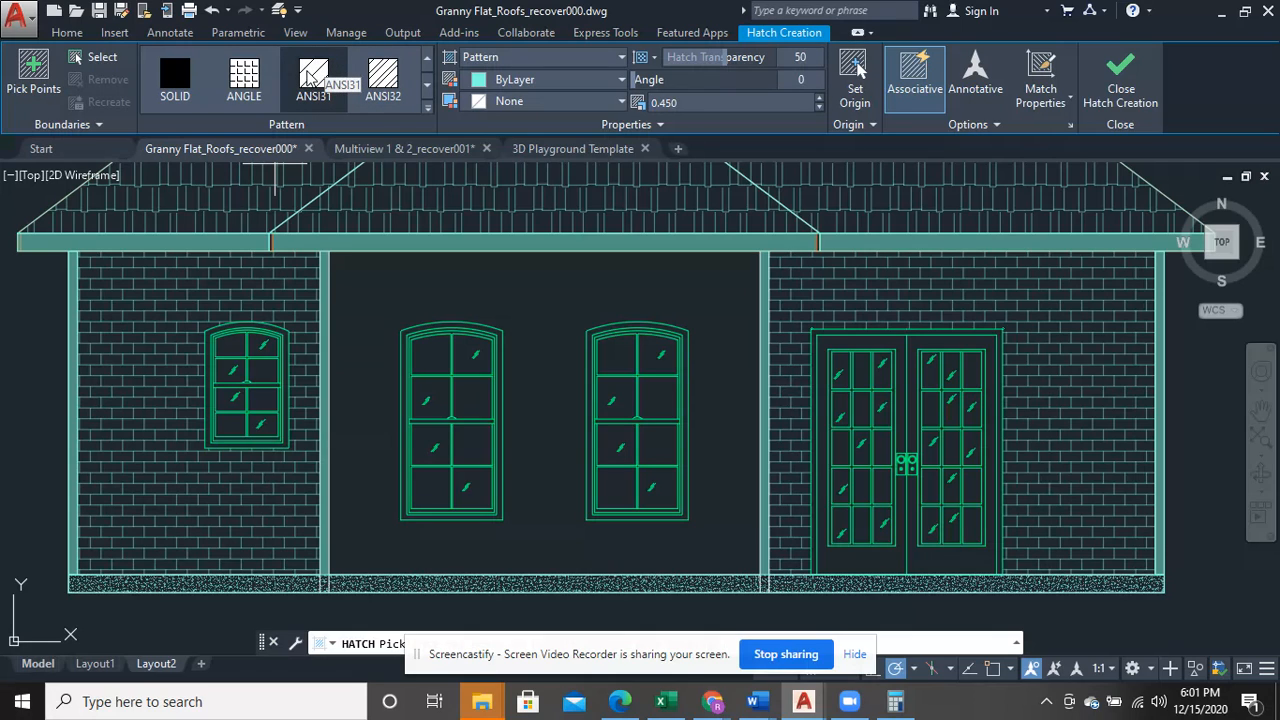
# - Hatch the middle wall bay around the two tall arched windows with the ANSI31 pattern, trying scale 1 and setting scale 10
pyautogui.click(310, 78)
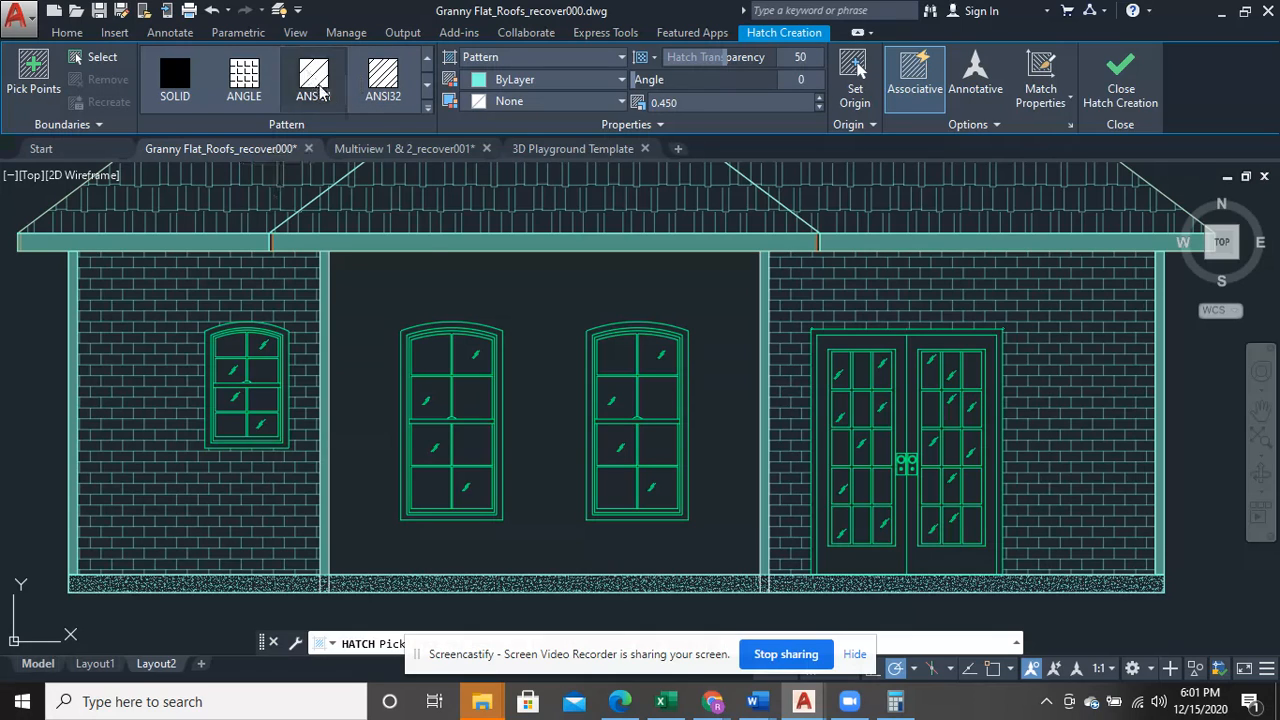
pyautogui.click(554, 290)
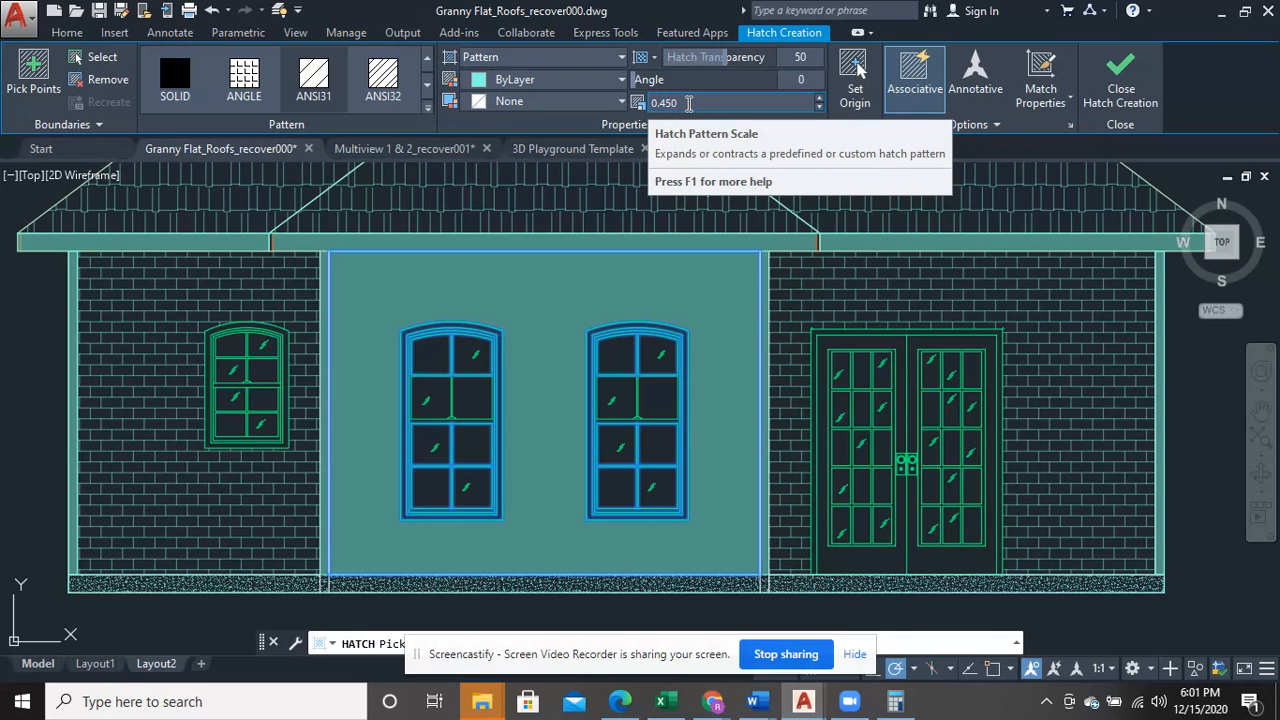
pyautogui.click(688, 103)
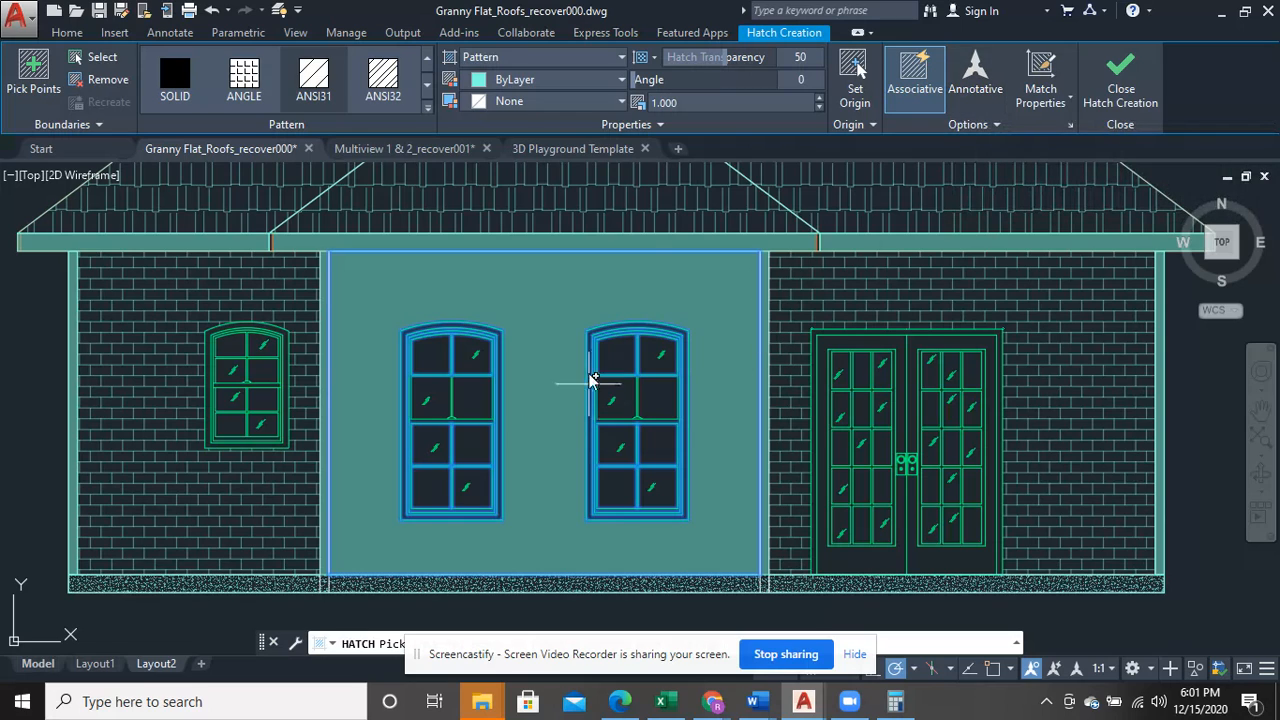
pyautogui.click(687, 102)
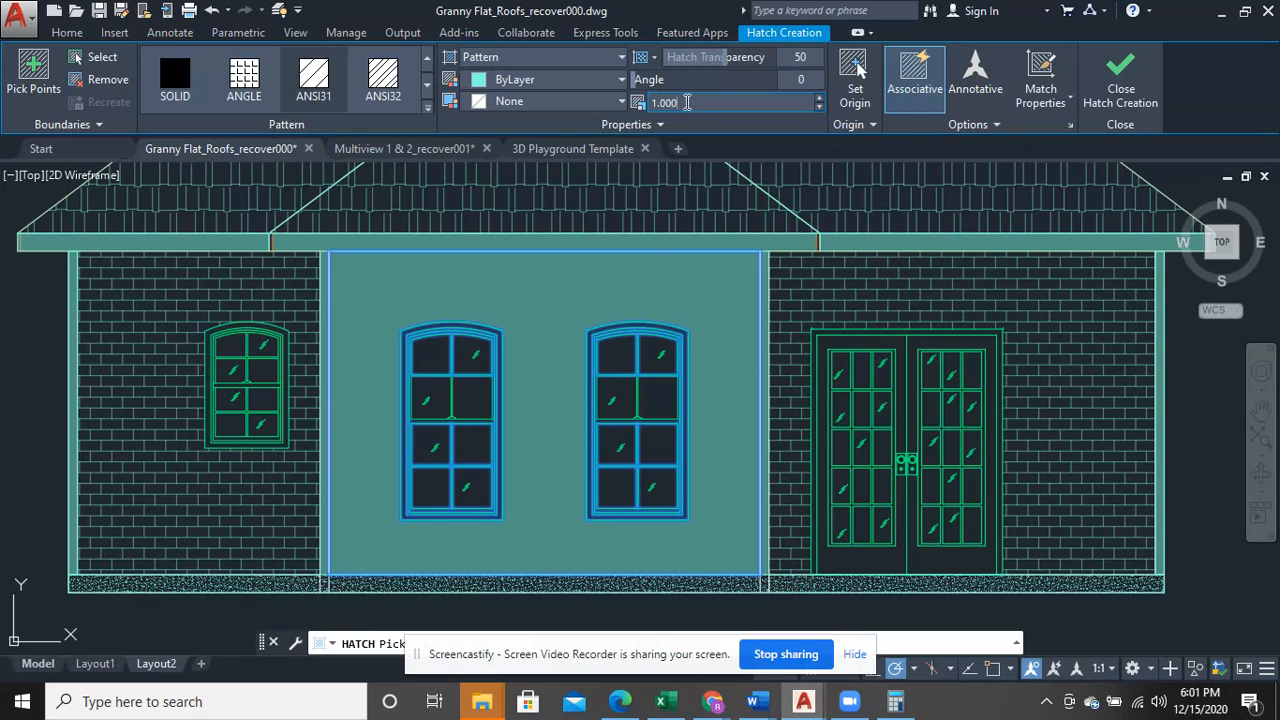
pyautogui.moveTo(697, 103); pyautogui.dragTo(646, 104)
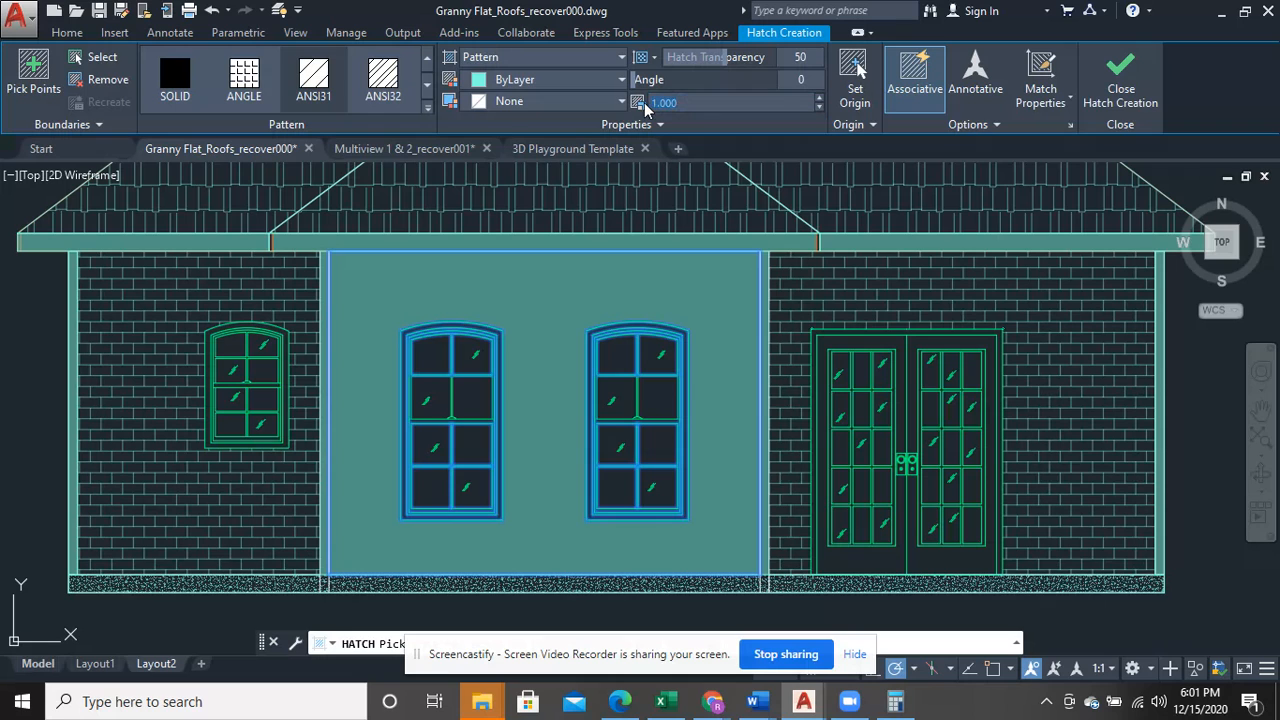
pyautogui.write('10')
pyautogui.press('Return')
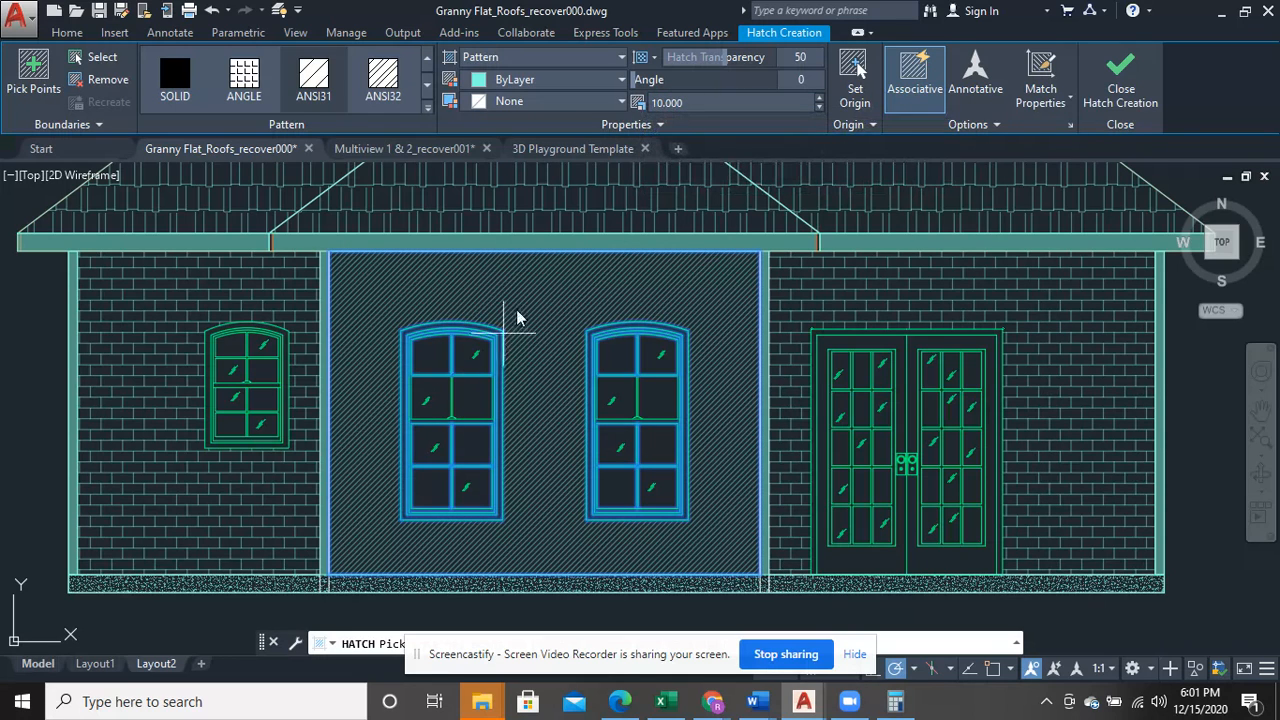
# - Try pattern scales of 30, 50 and 55 on the middle bay's ANSI31 hatch
pyautogui.moveTo(699, 100); pyautogui.dragTo(655, 100)
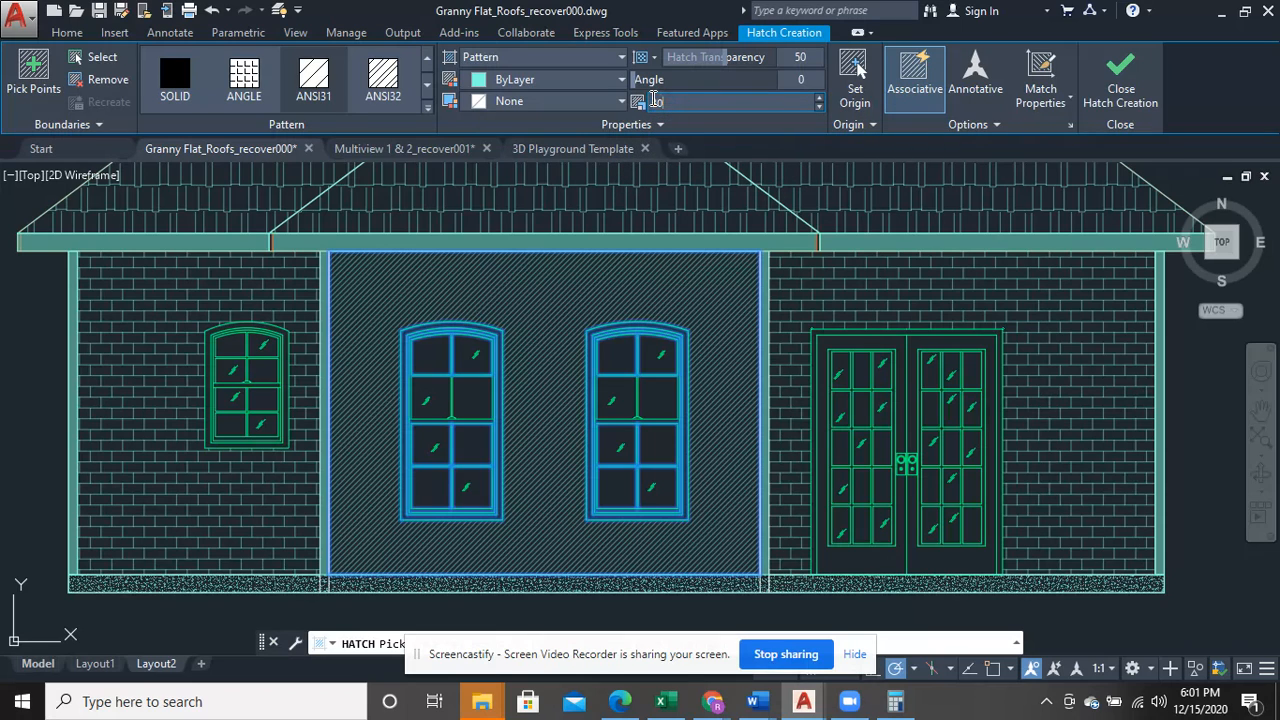
pyautogui.write('10')
pyautogui.press('Return')
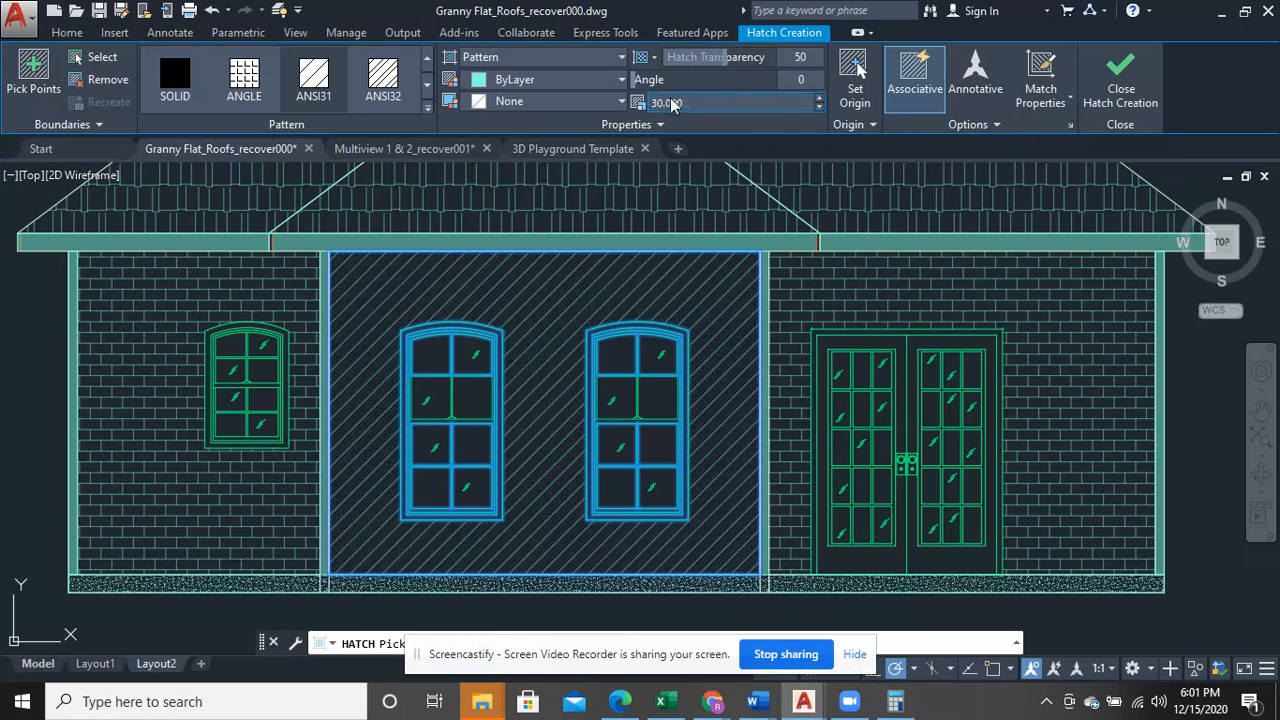
pyautogui.moveTo(749, 101); pyautogui.dragTo(587, 98)
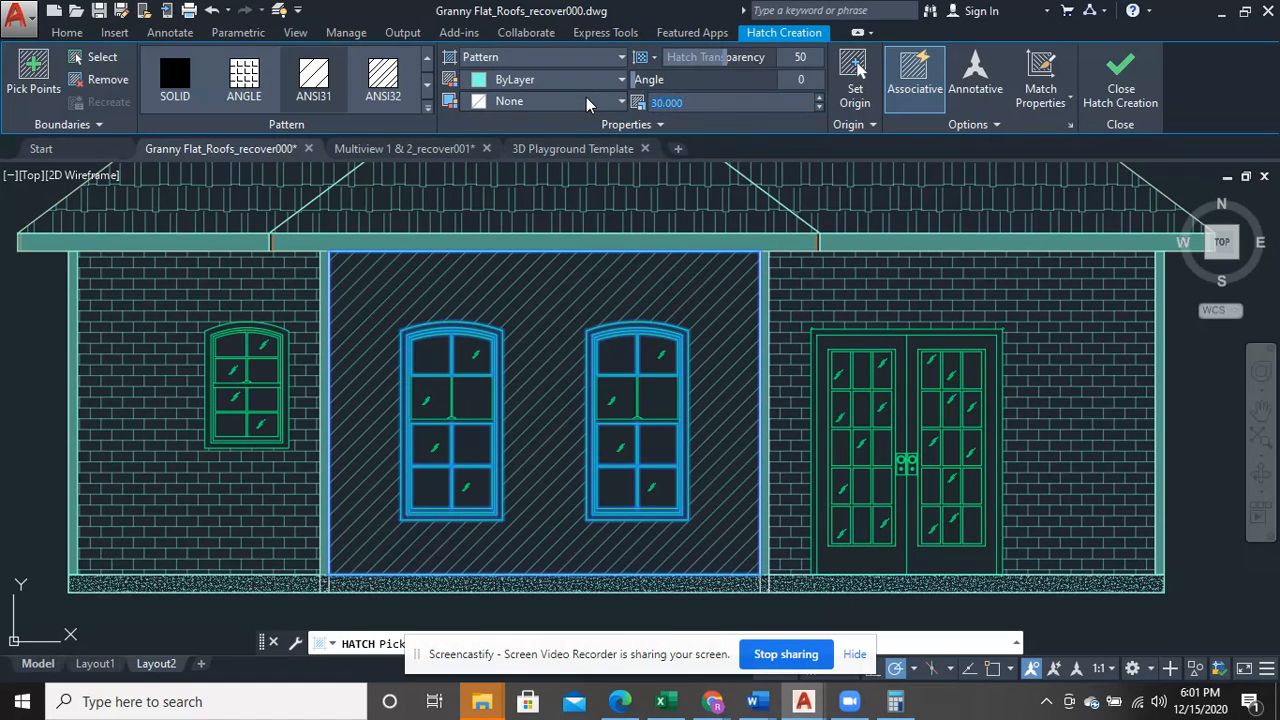
pyautogui.write('50')
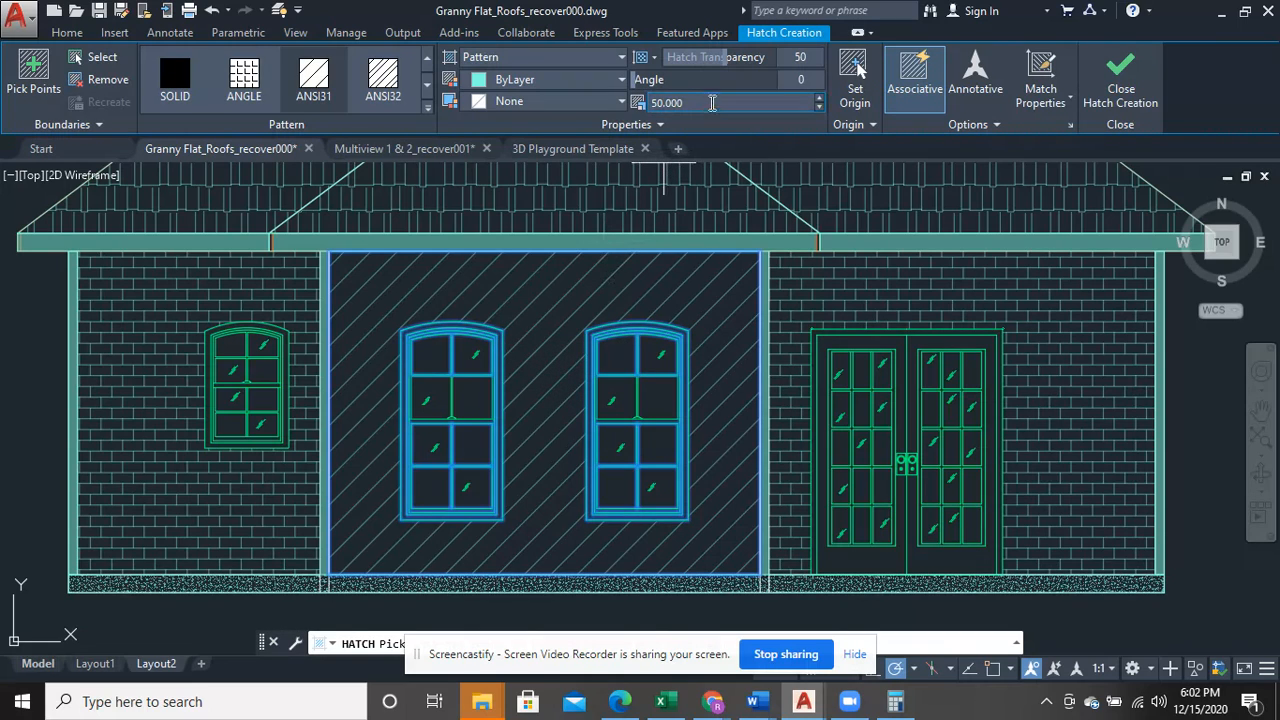
pyautogui.click(668, 102)
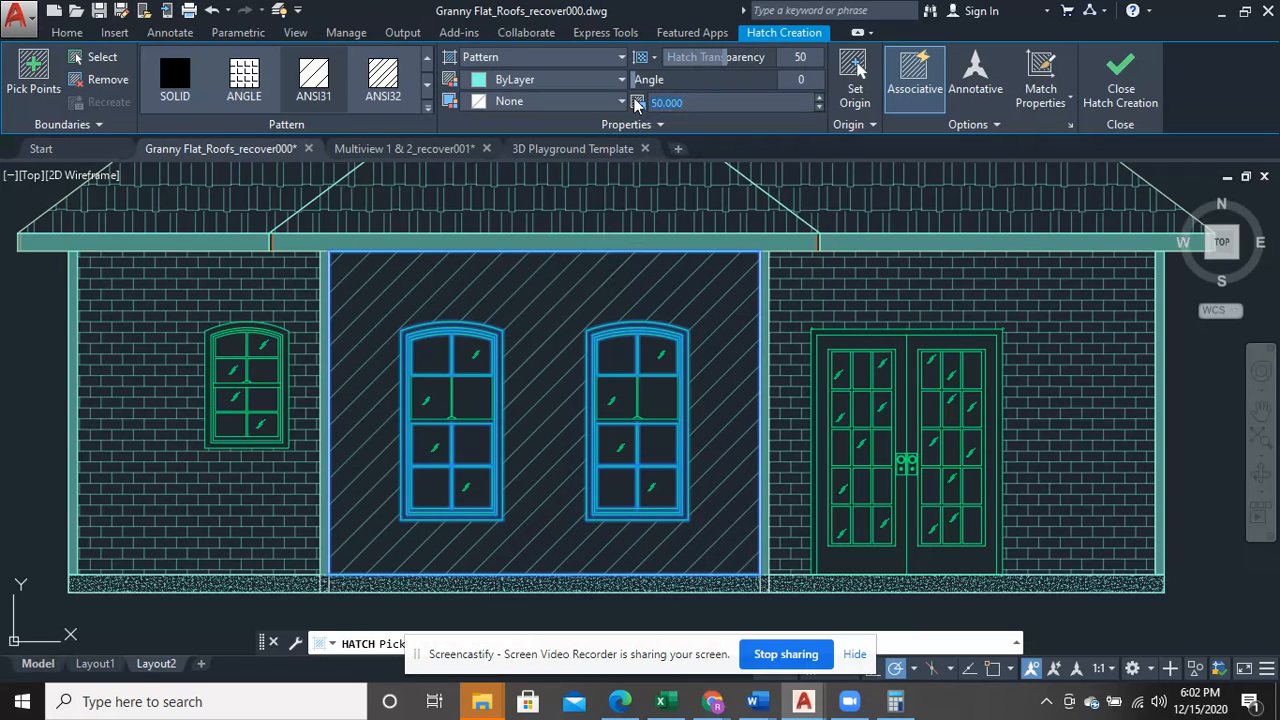
pyautogui.press('Return')
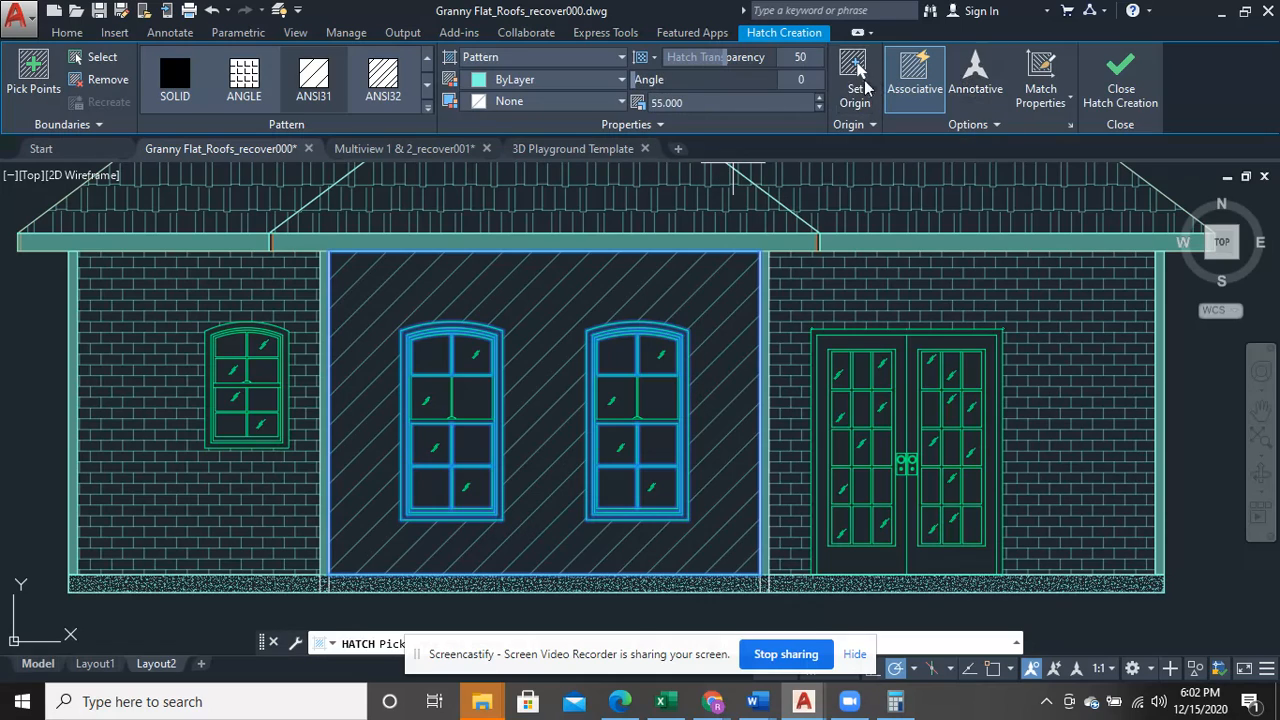
# - Try hatch angles of 45 and 90 on the middle bay, and set the angle to 135 for horizontal siding lines
pyautogui.click(803, 80)
pyautogui.write('45')
pyautogui.press('Return')
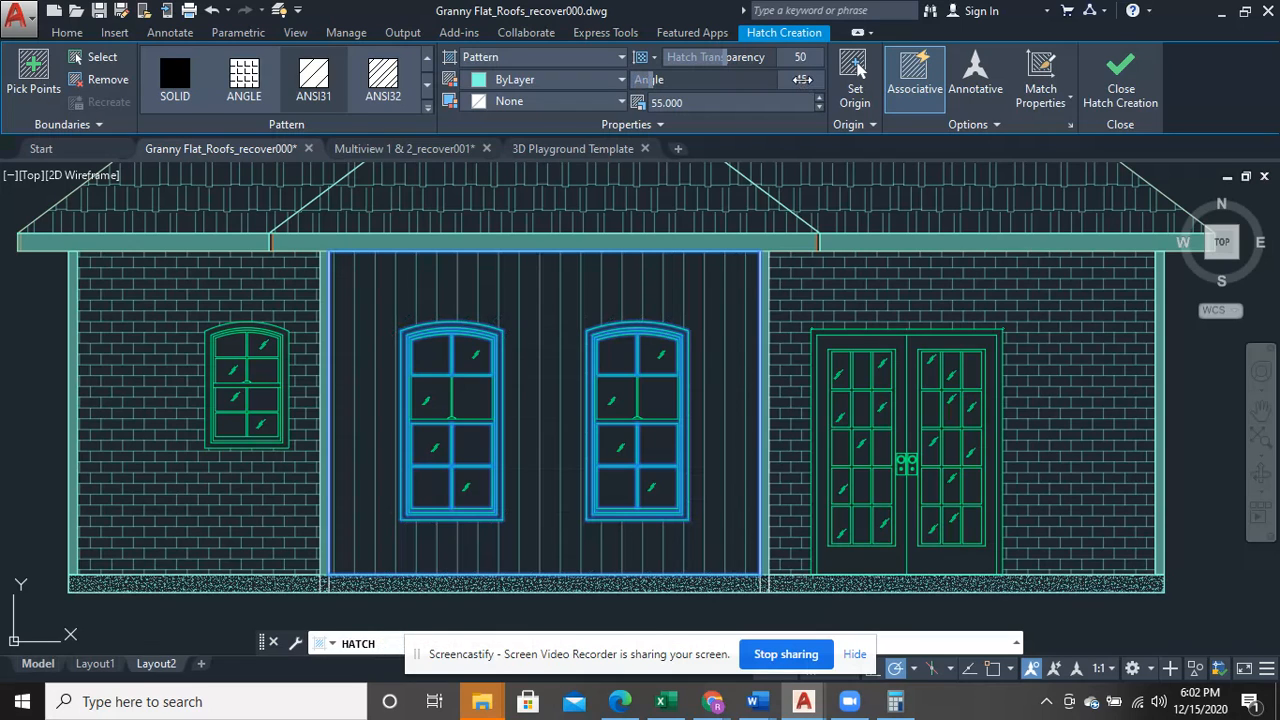
pyautogui.press('Return')
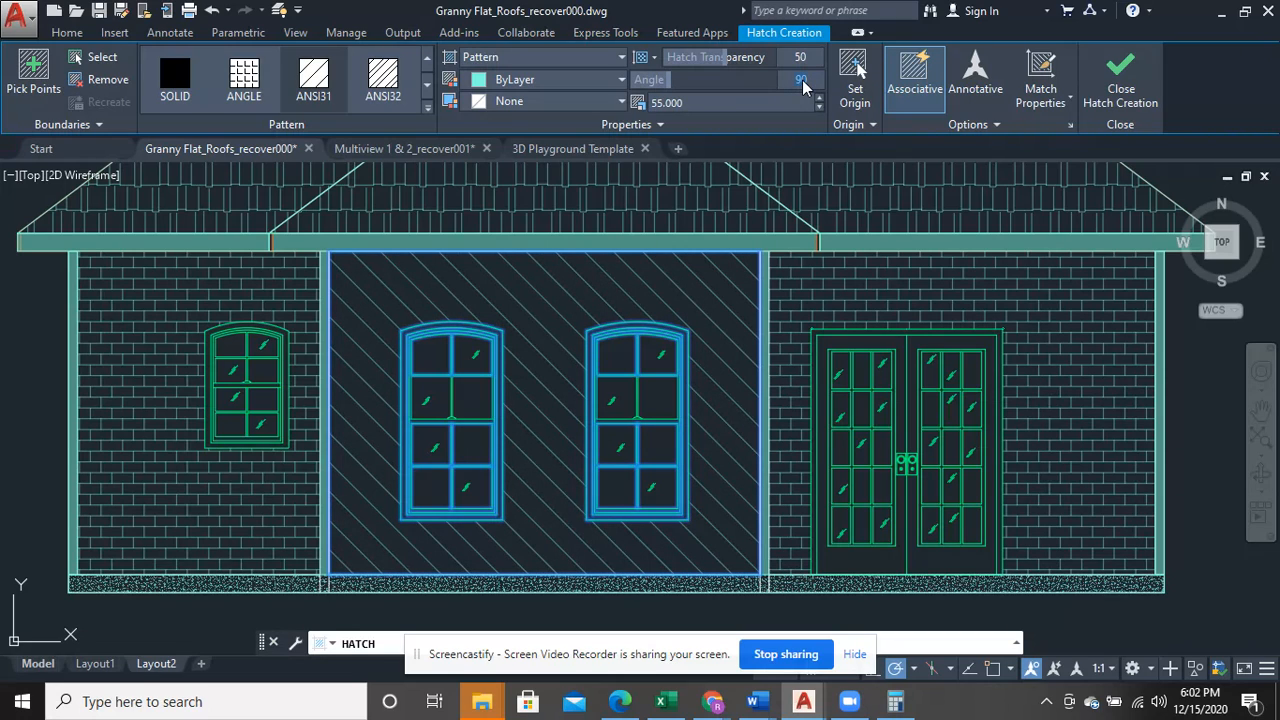
pyautogui.press('Return')
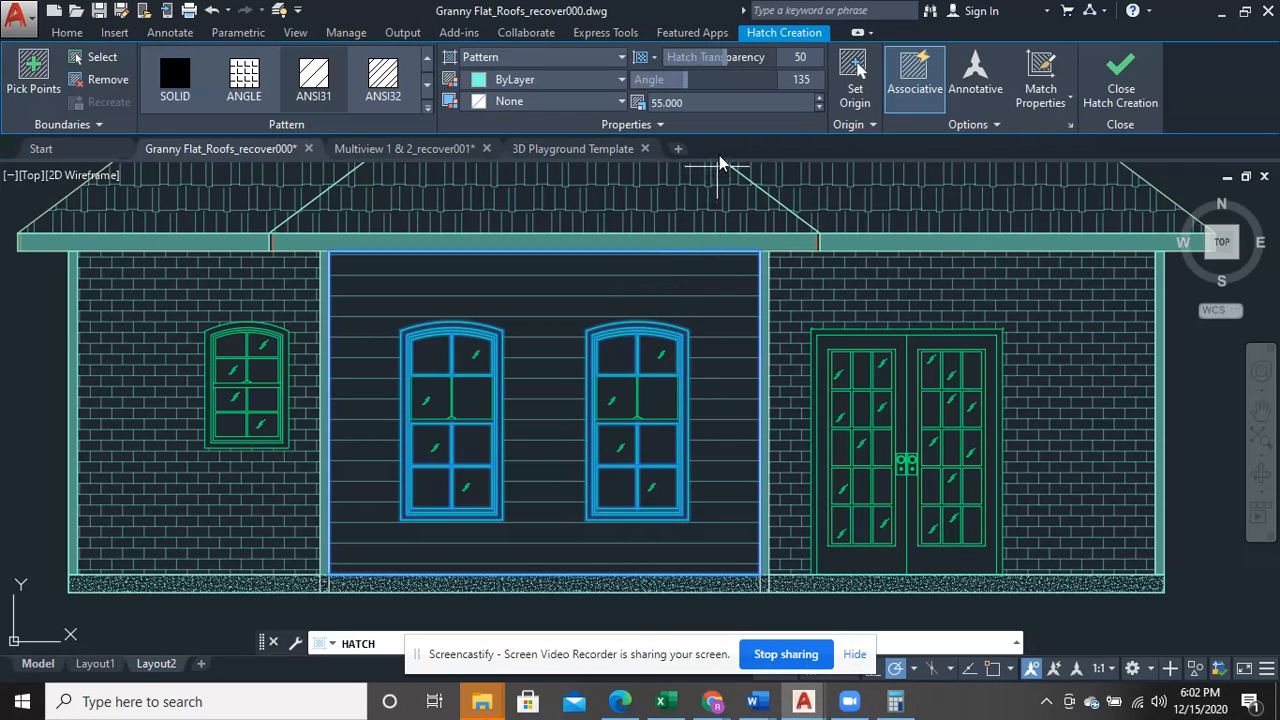
# - Set the middle bay's hatch pattern scale to 50 and finish the hatch
pyautogui.click(706, 103)
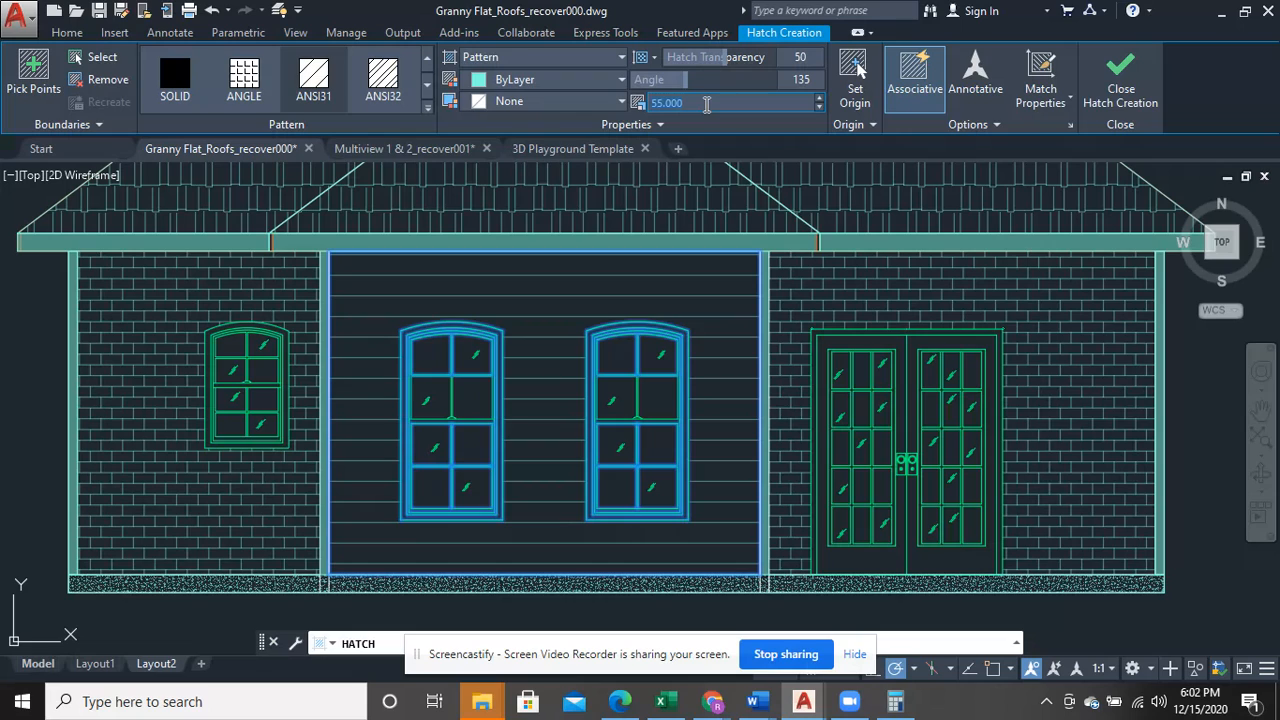
pyautogui.press('Return')
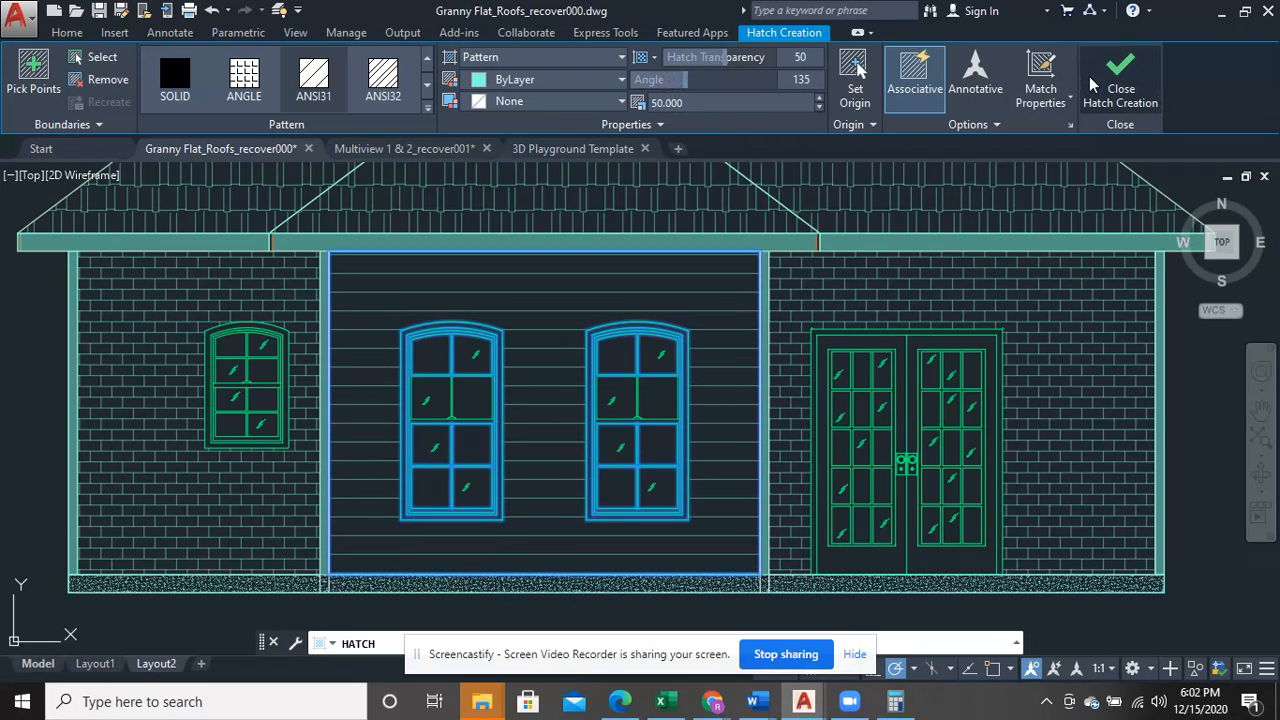
pyautogui.press('Return')
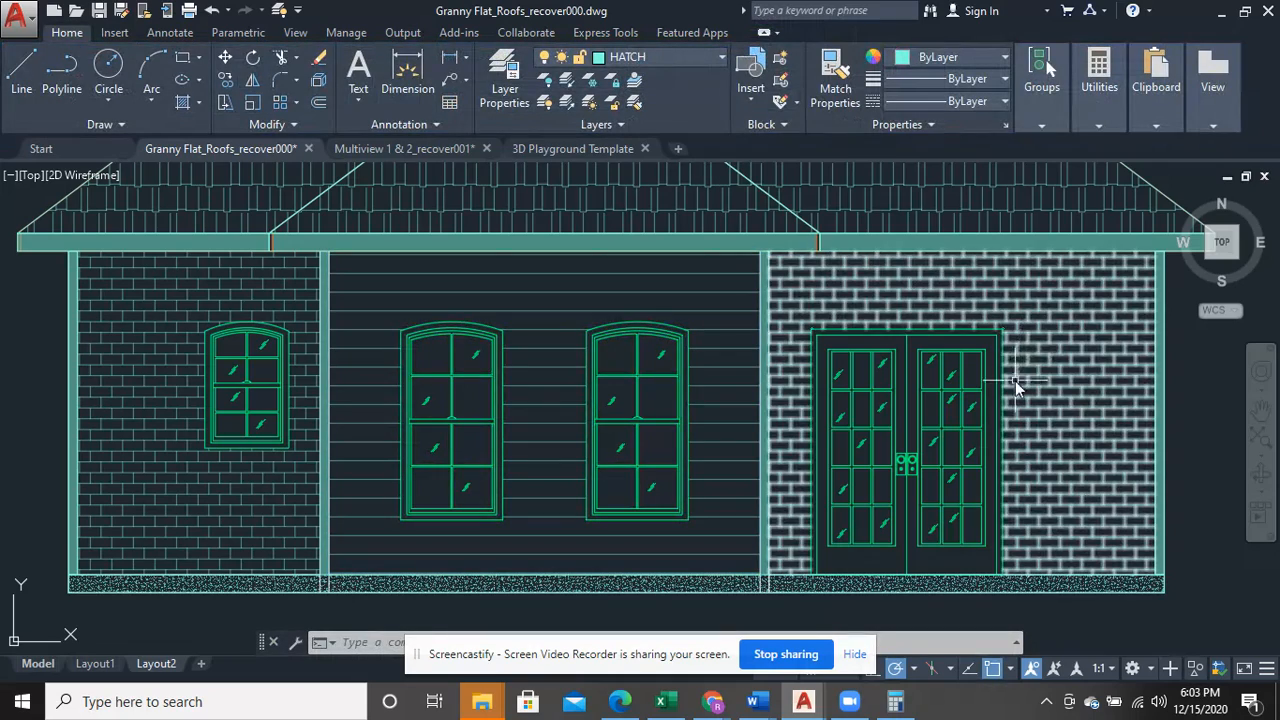
# - Examine the hatched front elevation and compare it with the neighbouring elevations that still have bare walls
pyautogui.scroll(-2, 992, 464)
pyautogui.scroll(-3, 992, 464)
pyautogui.moveTo(1062, 474)
pyautogui.mouseDown(button='middle')
pyautogui.moveTo(950, 489)
pyautogui.moveTo(930, 506)
pyautogui.mouseUp(button='middle')
pyautogui.scroll(4, 930, 506)
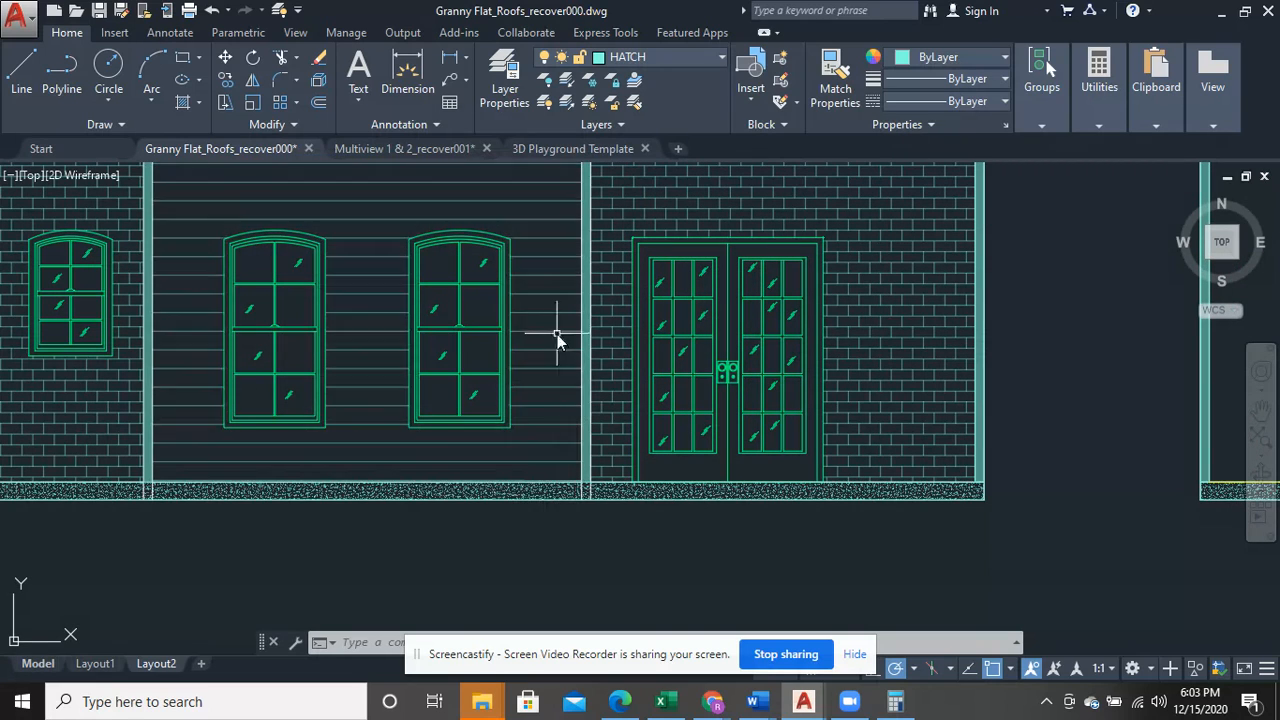
pyautogui.scroll(-2, 628, 495)
pyautogui.scroll(-5, 647, 513)
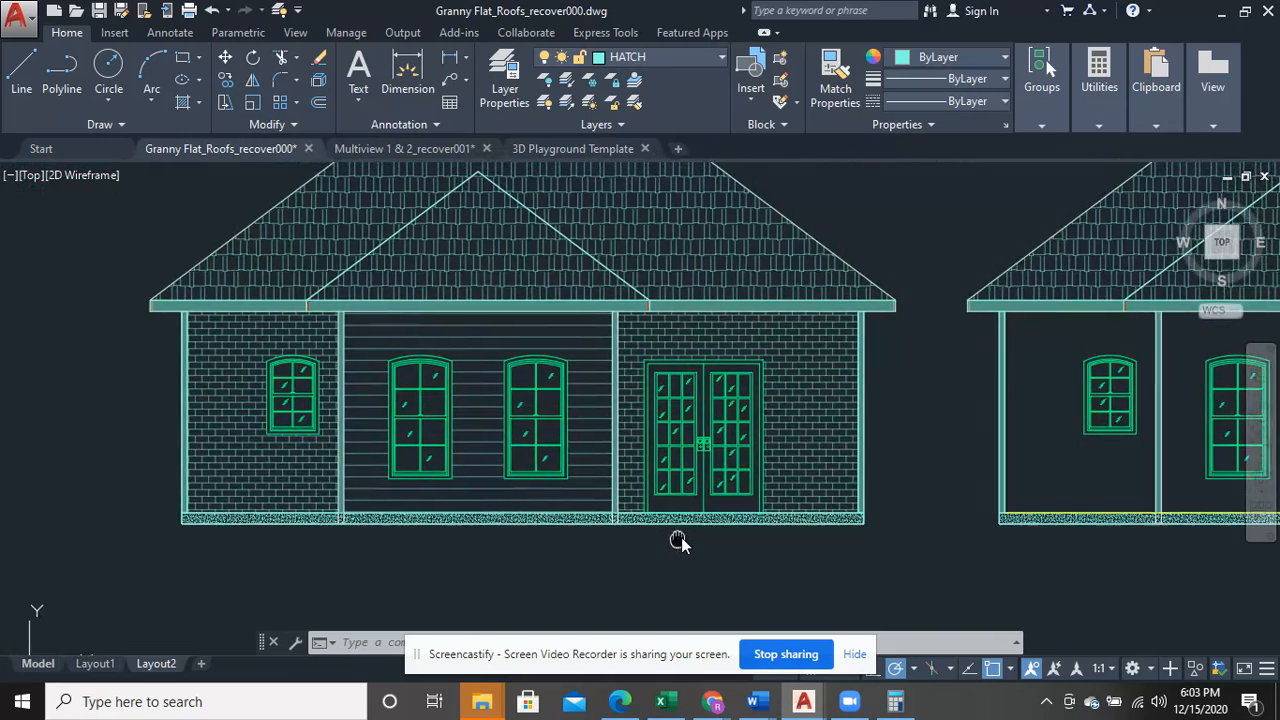
pyautogui.moveTo(743, 536); pyautogui.dragTo(651, 530, button='middle')
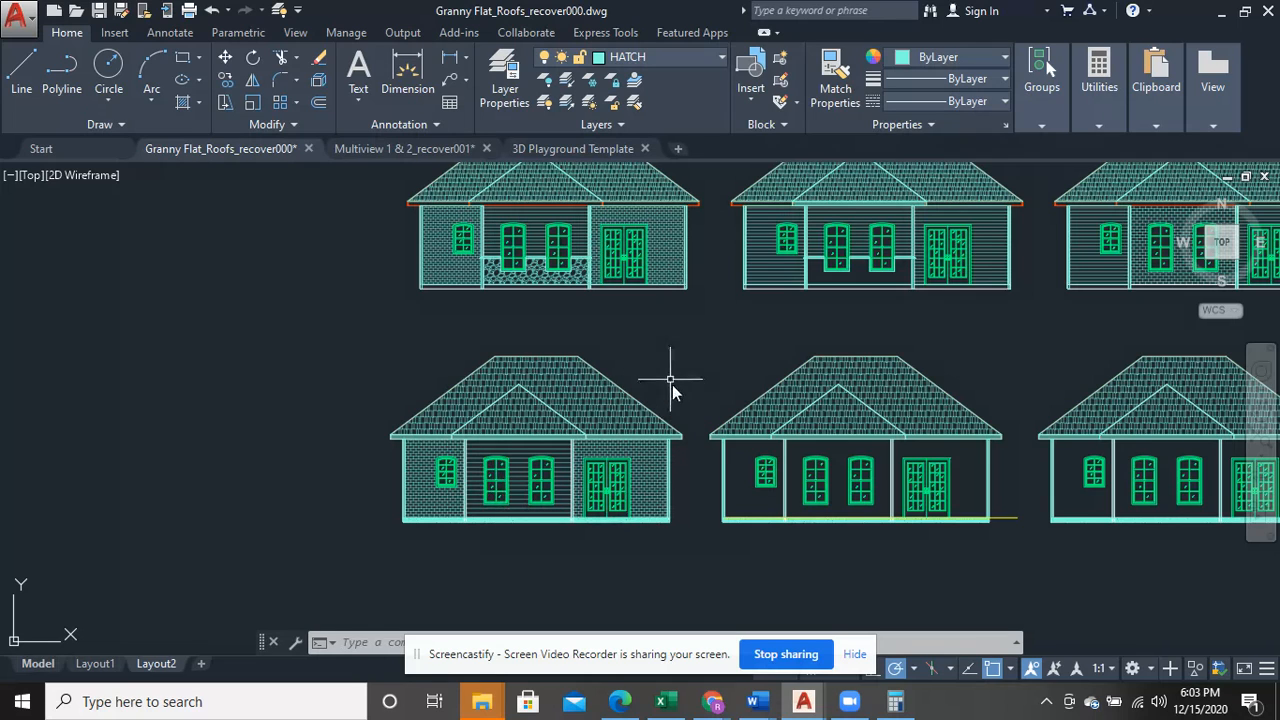
pyautogui.scroll(4, 726, 530)
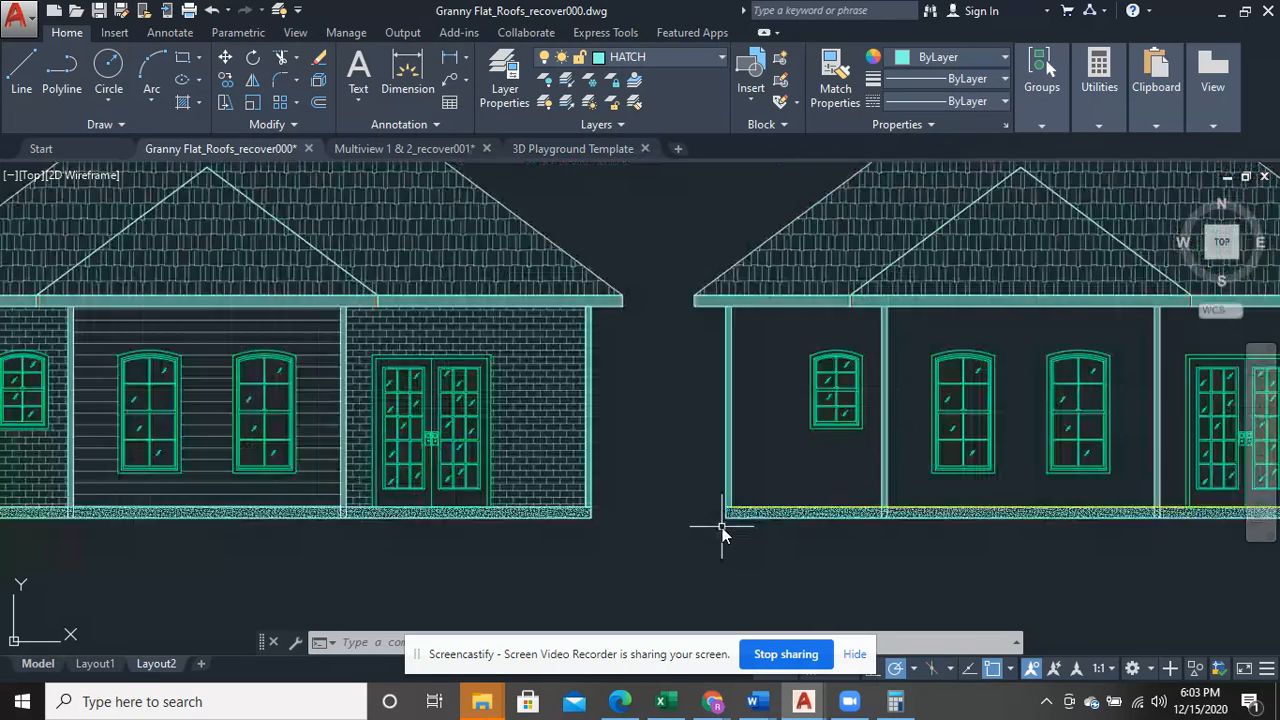
pyautogui.moveTo(719, 536); pyautogui.dragTo(846, 543, button='middle')
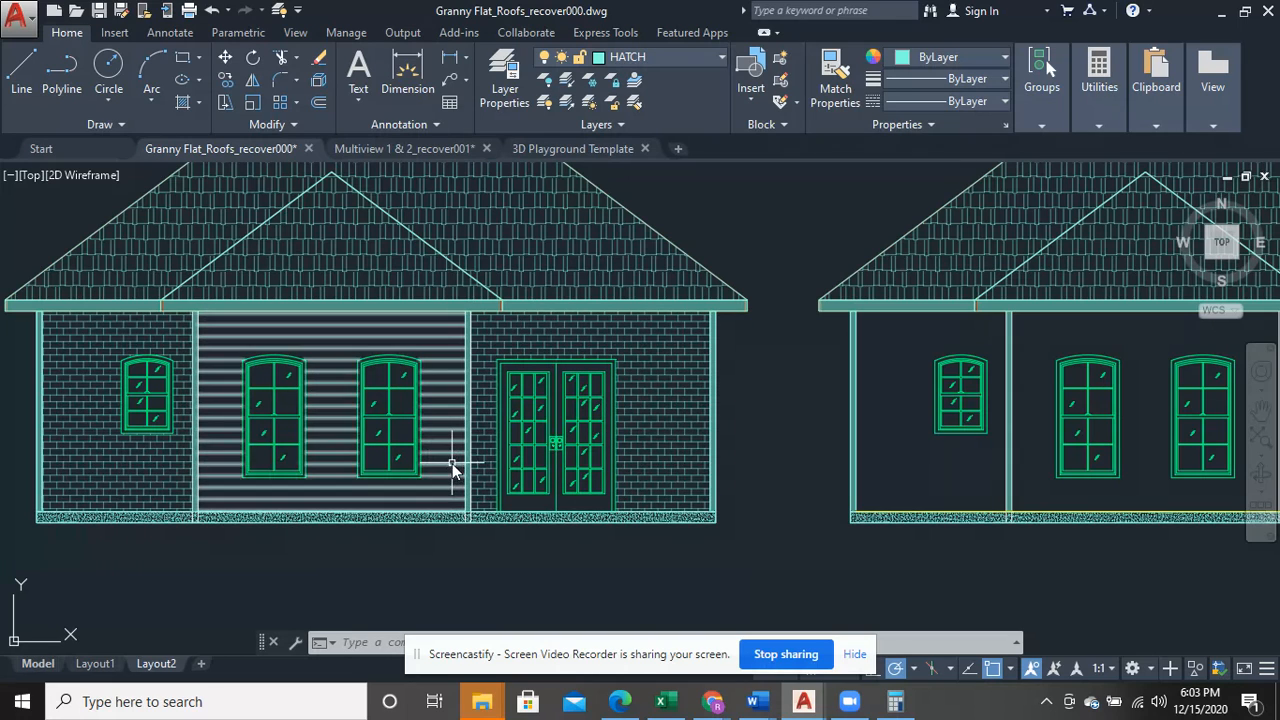
pyautogui.moveTo(737, 541)
pyautogui.mouseDown(button='middle')
pyautogui.moveTo(691, 516)
pyautogui.moveTo(422, 488)
pyautogui.mouseUp(button='middle')
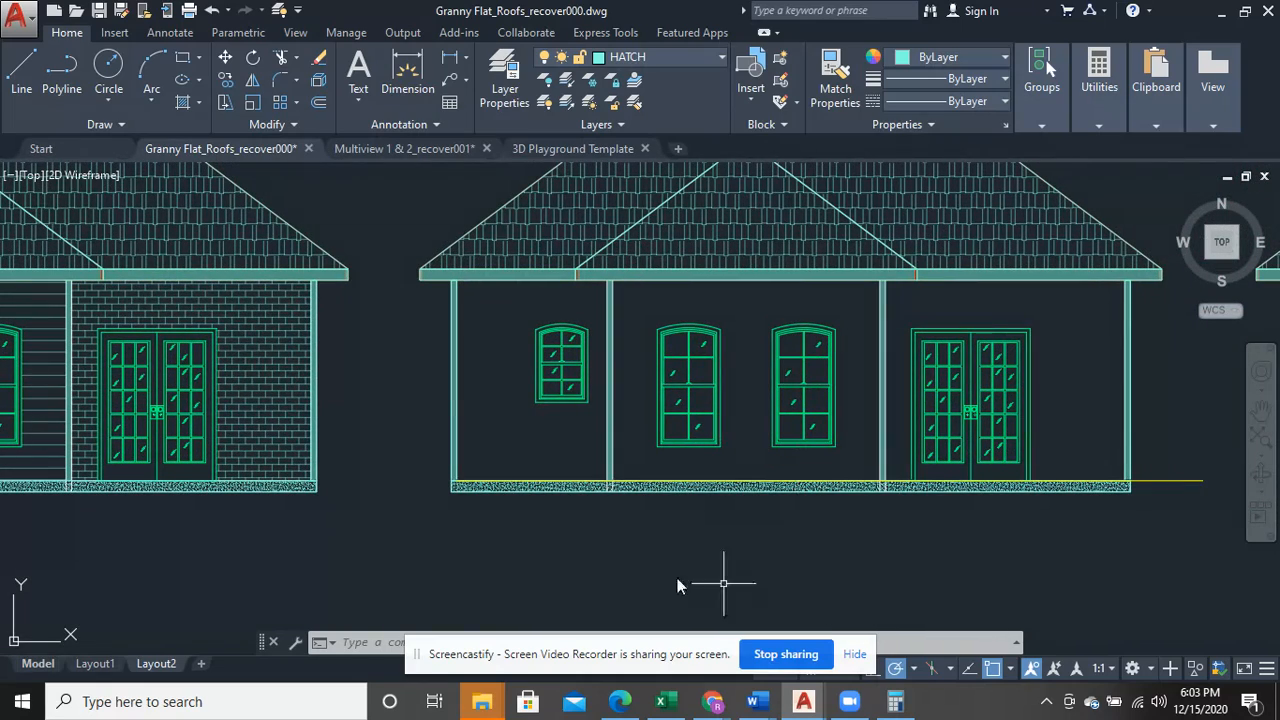
pyautogui.moveTo(405, 566); pyautogui.dragTo(826, 534, button='middle')
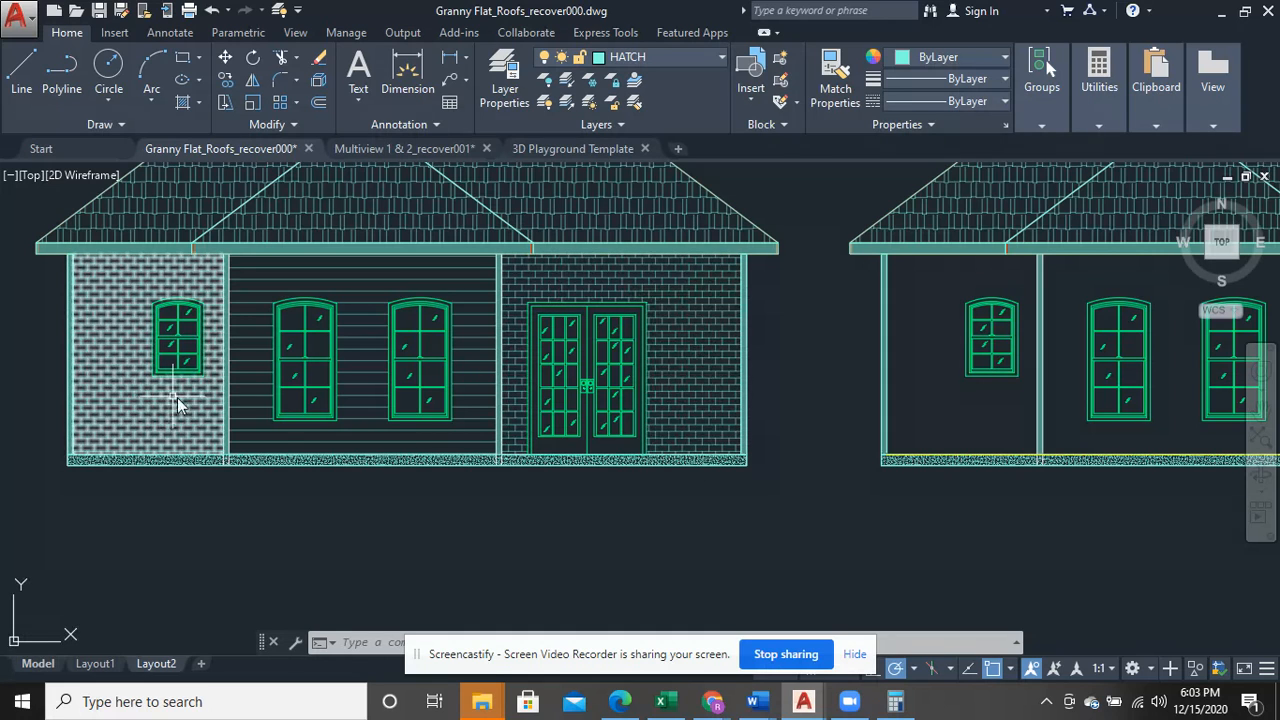
pyautogui.scroll(-4, 314, 434)
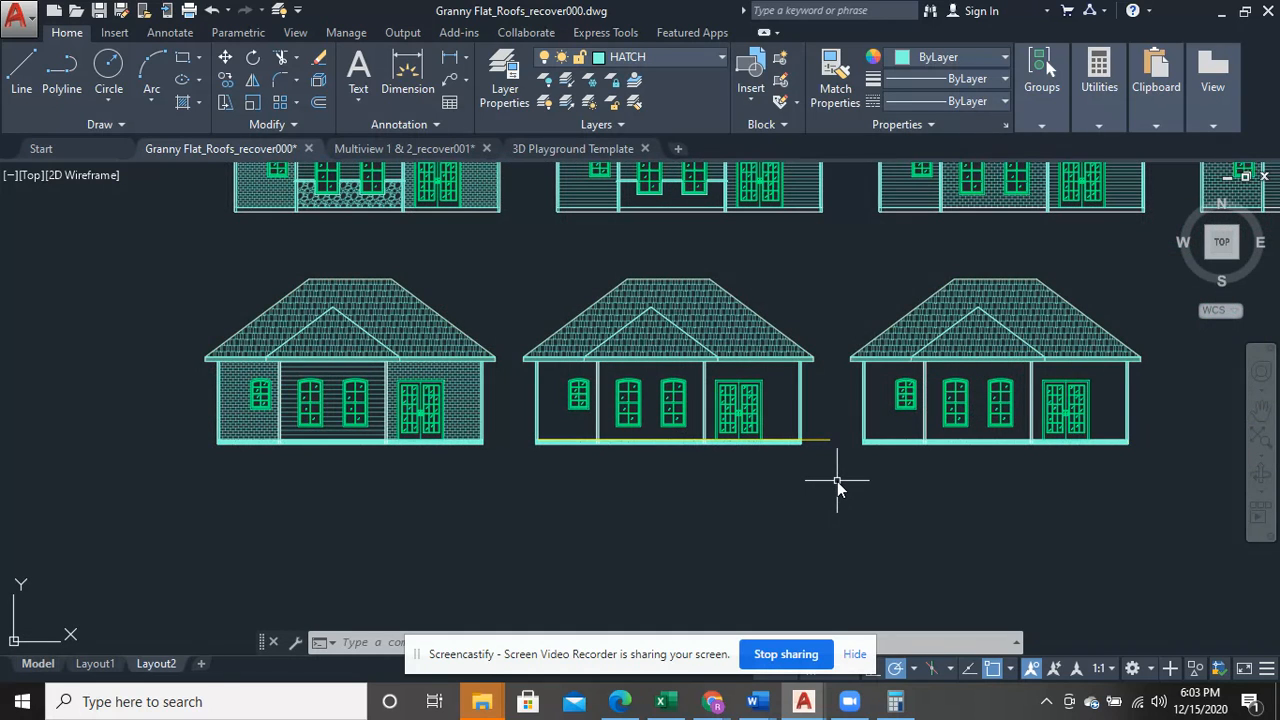